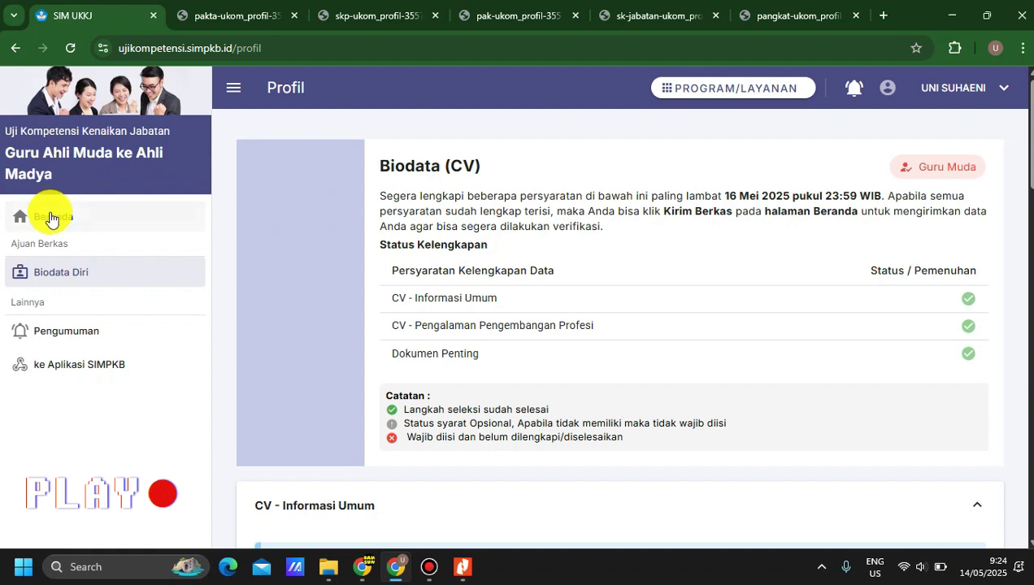
# Return to the Beranda page and send the completed registration files through the Pengumuman message.
pyautogui.click(49, 218)
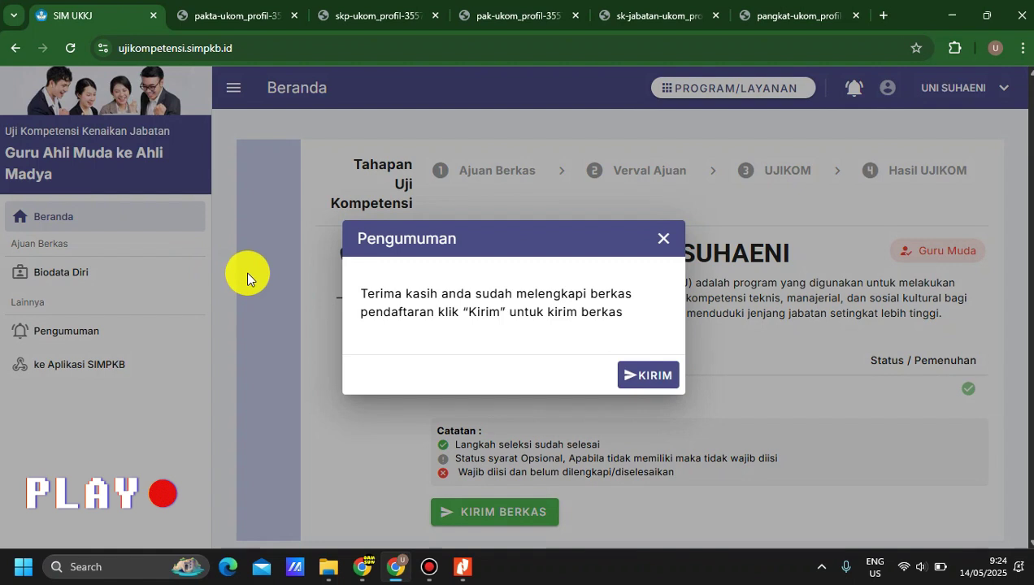
pyautogui.click(658, 378)
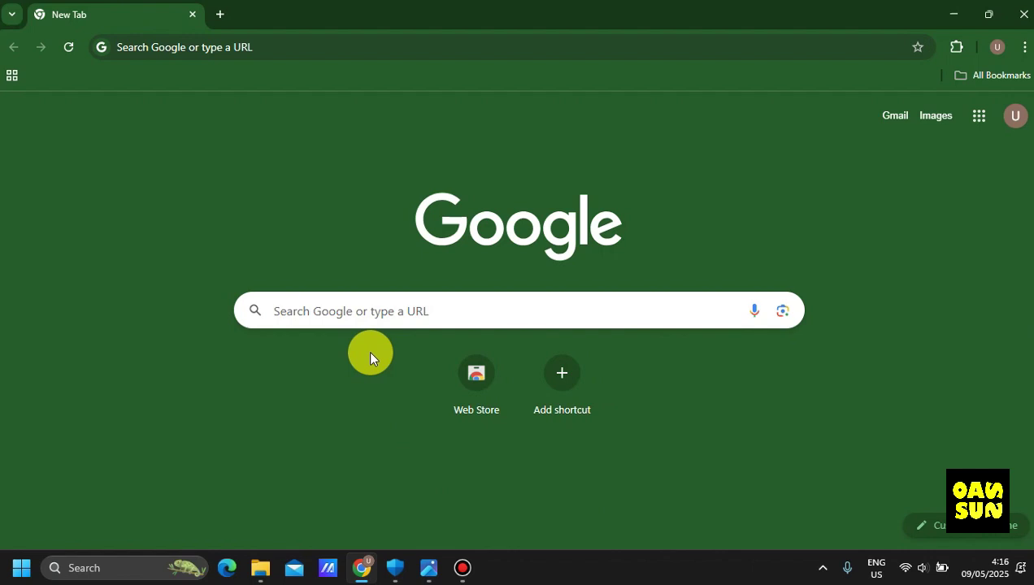
# Search Google for "uji kompetensi kemdikbud" and open the Portal Uji Kompetensi site.
pyautogui.click(350, 309)
pyautogui.write('uj')
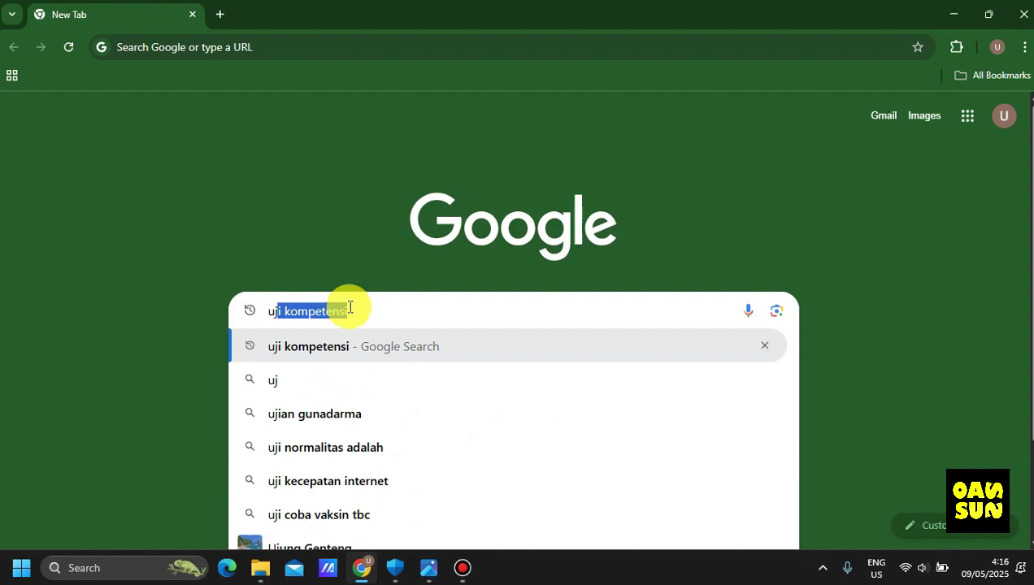
pyautogui.write('i komprtensi kem')
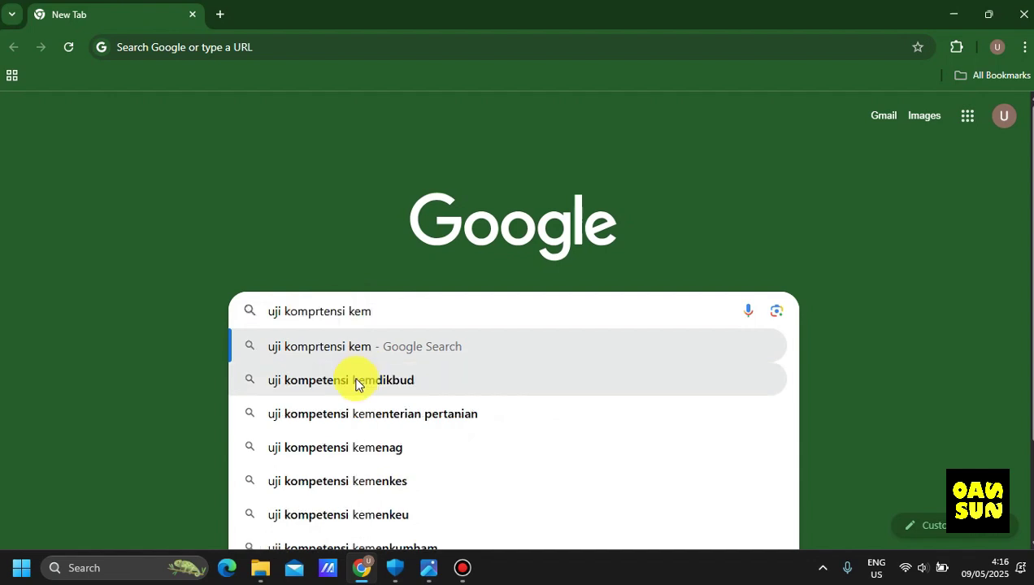
pyautogui.click(355, 381)
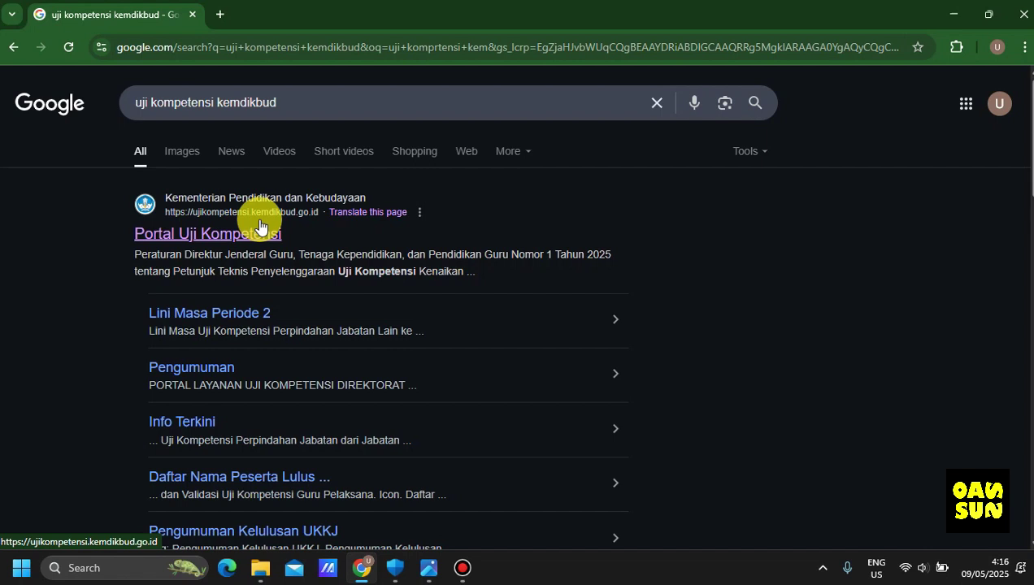
pyautogui.click(214, 246)
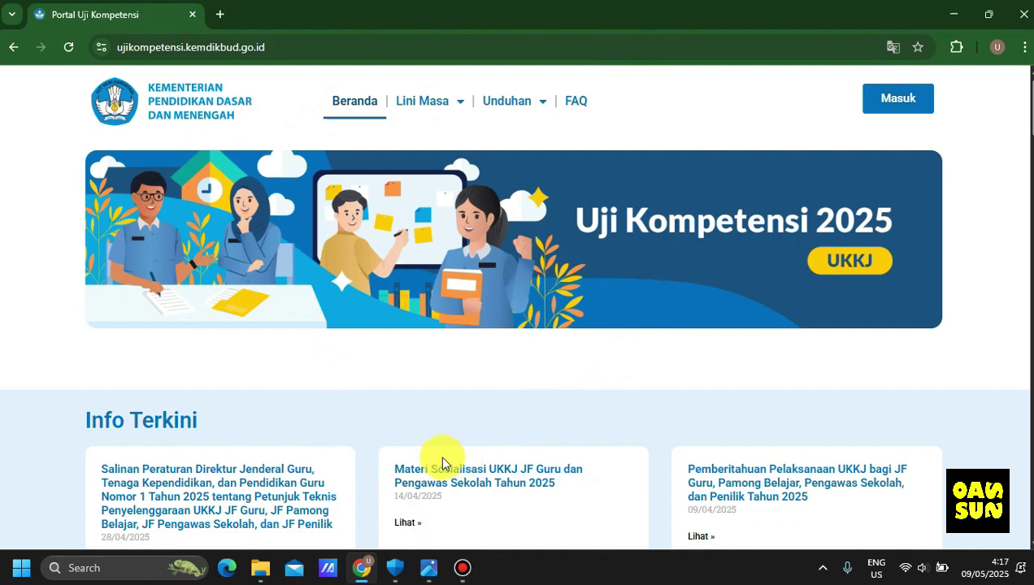
# Sign in from the portal with the belajar.id account and enter the SIMPKB - Admin / Personal application.
pyautogui.click(888, 104)
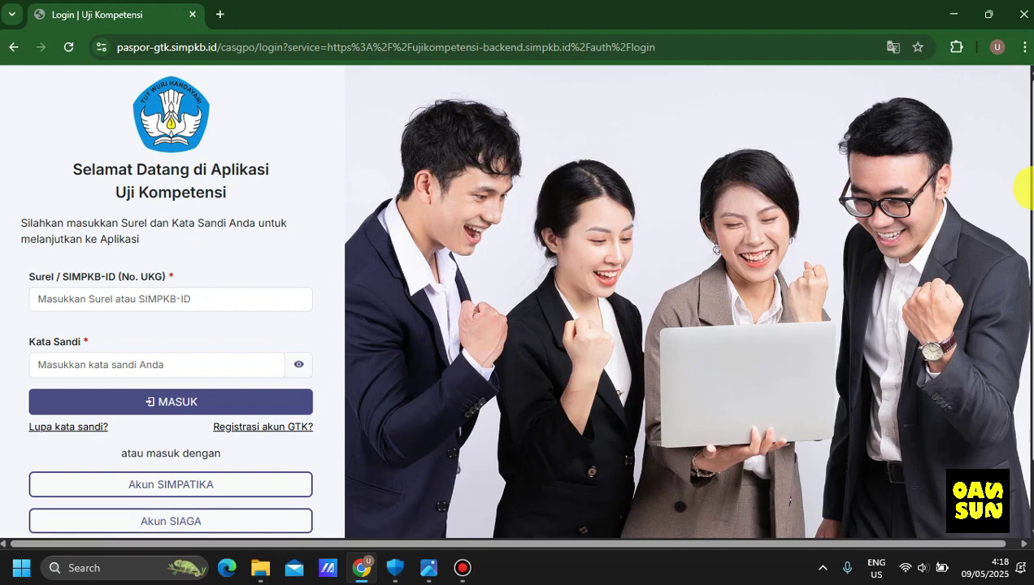
pyautogui.moveTo(1026, 187); pyautogui.dragTo(1026, 254)
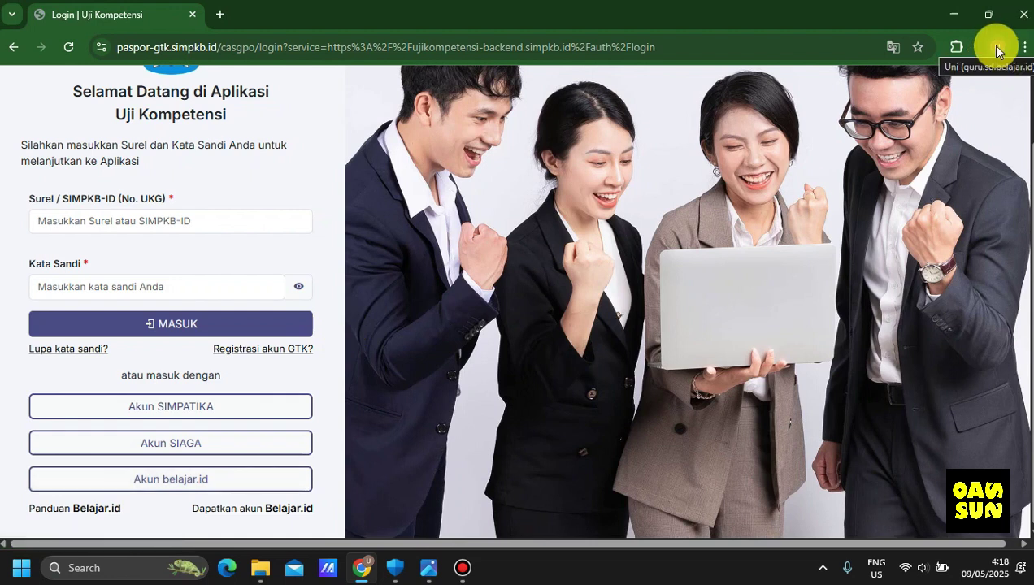
pyautogui.click(206, 486)
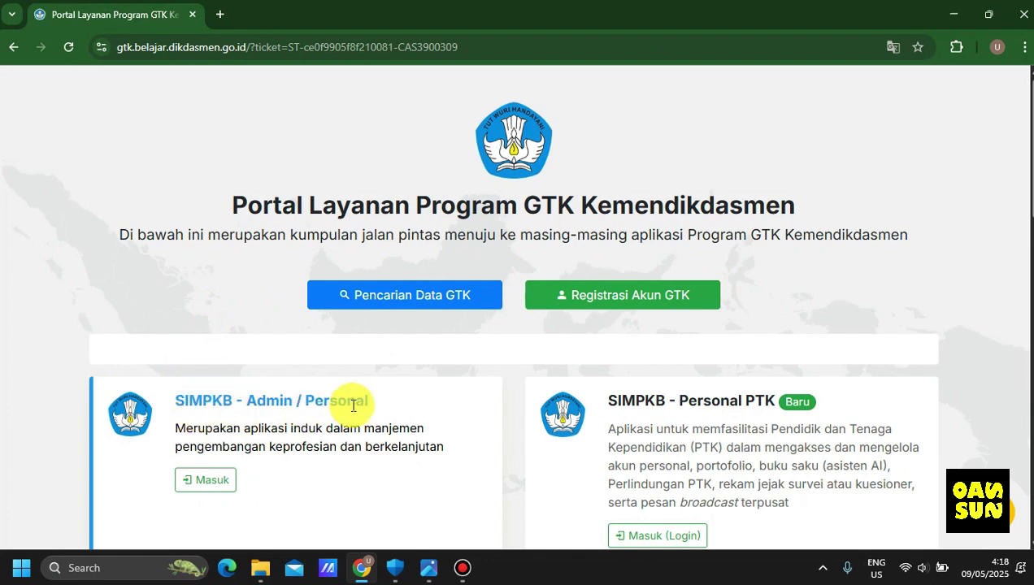
pyautogui.click(203, 485)
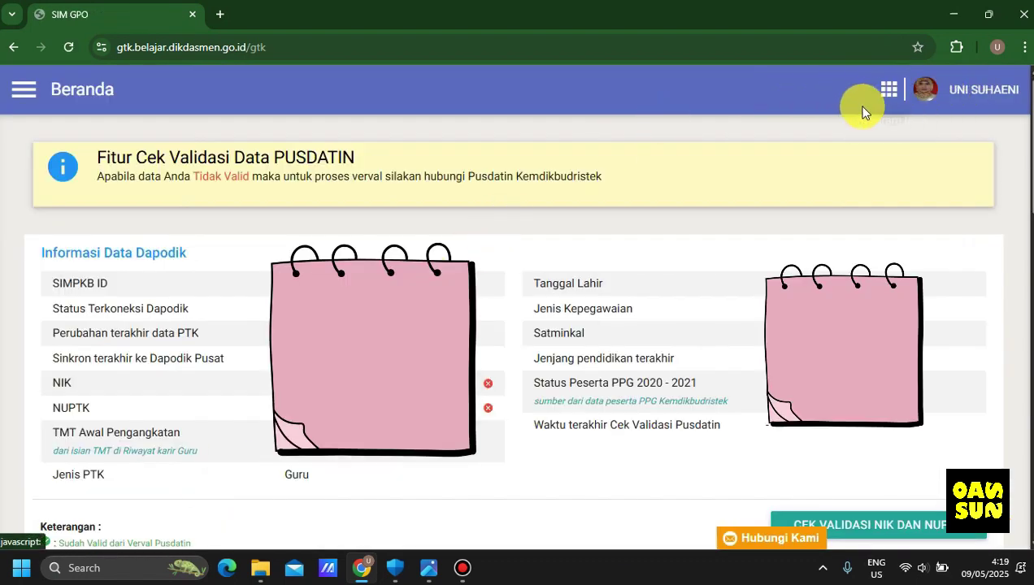
# Switch to the Uji Kompetensi service and opt to join the UKKJ Guru Ahli Muda ke Ahli Madya Periode I tahun 2025 program.
pyautogui.click(891, 89)
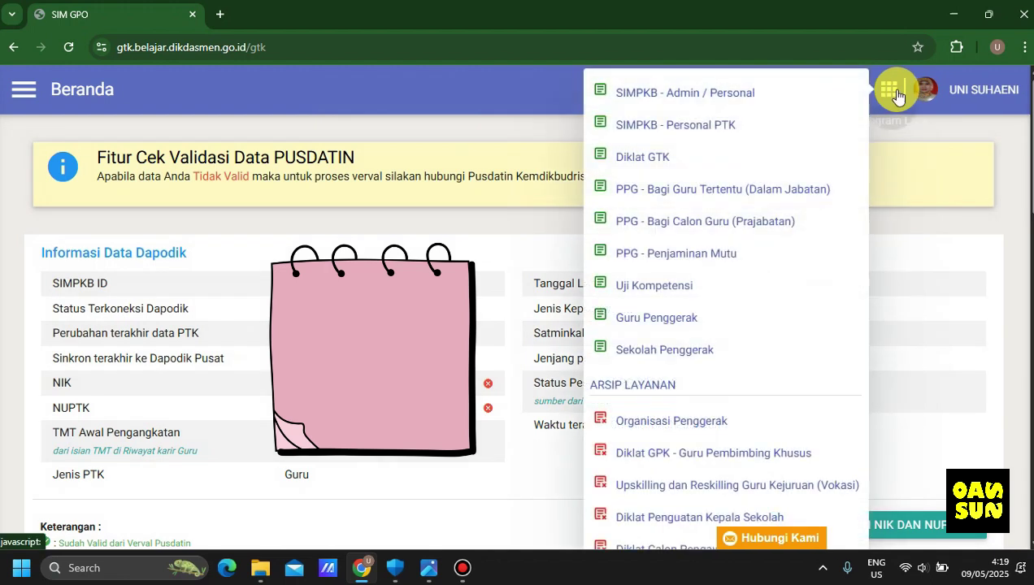
pyautogui.click(647, 288)
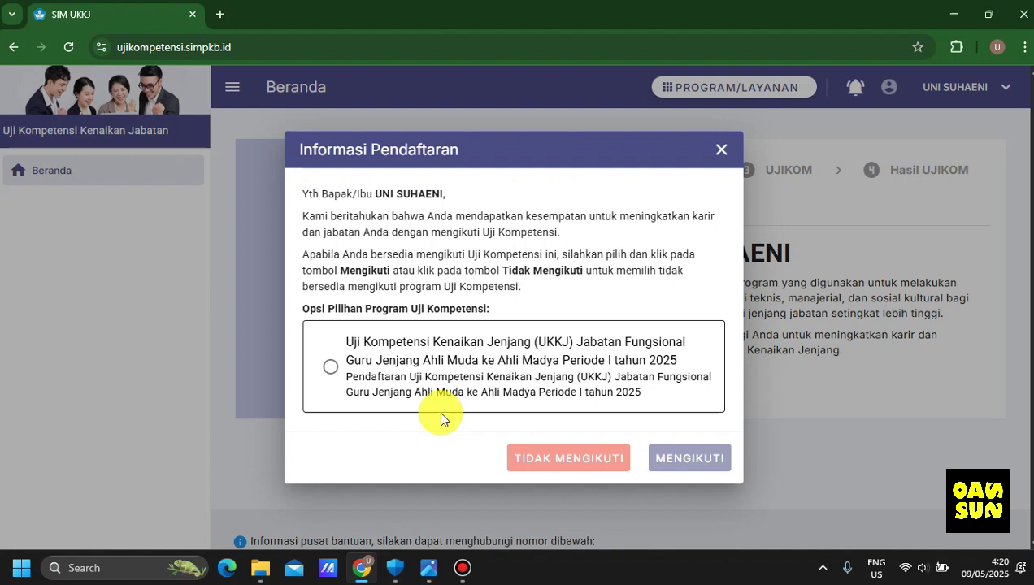
pyautogui.click(332, 372)
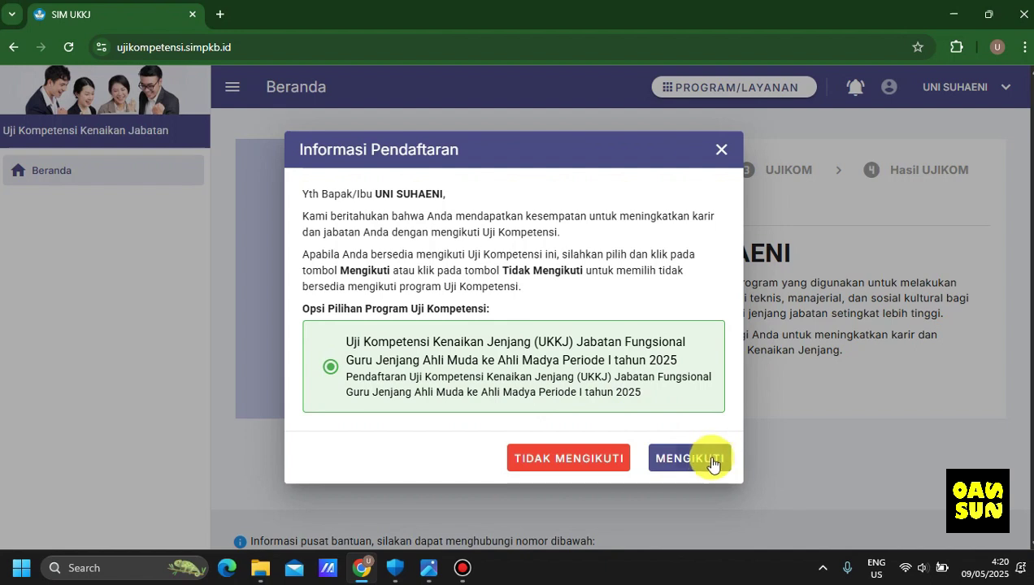
pyautogui.click(708, 466)
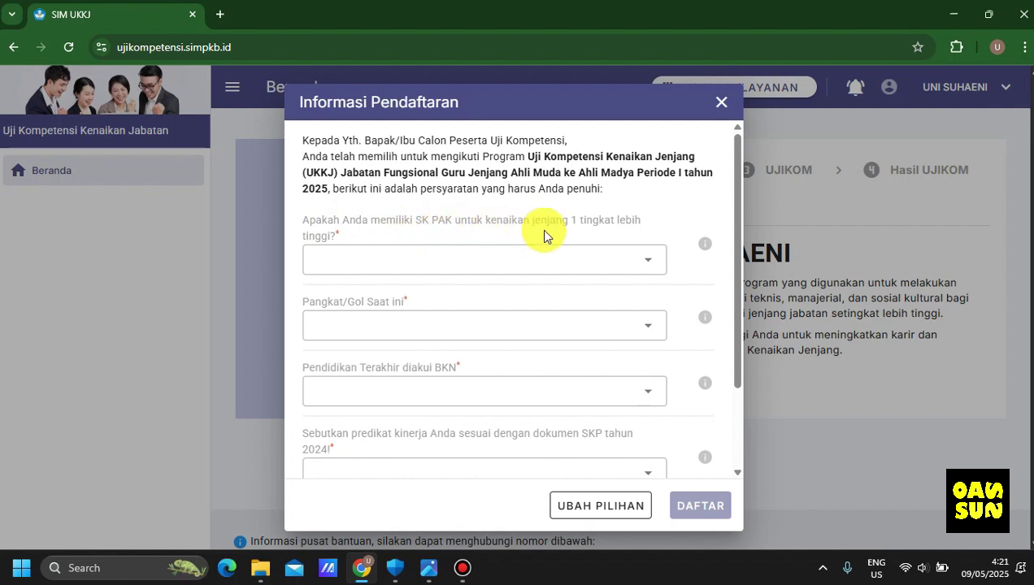
# Answer Ya for SK PAK ownership, set the current rank to Penata TK.1/III/D and the last education to S1/D4.
pyautogui.click(642, 257)
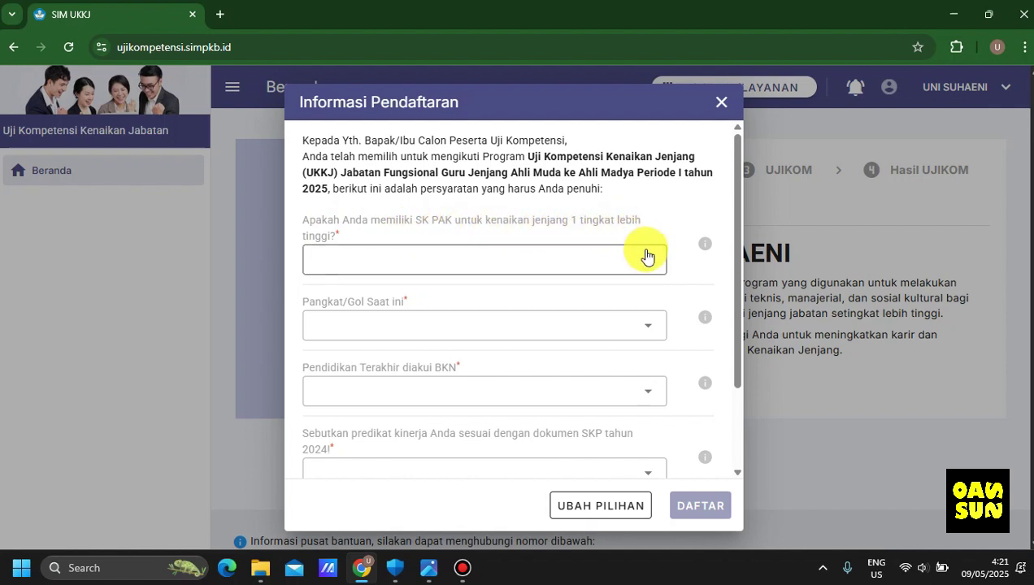
pyautogui.click(567, 291)
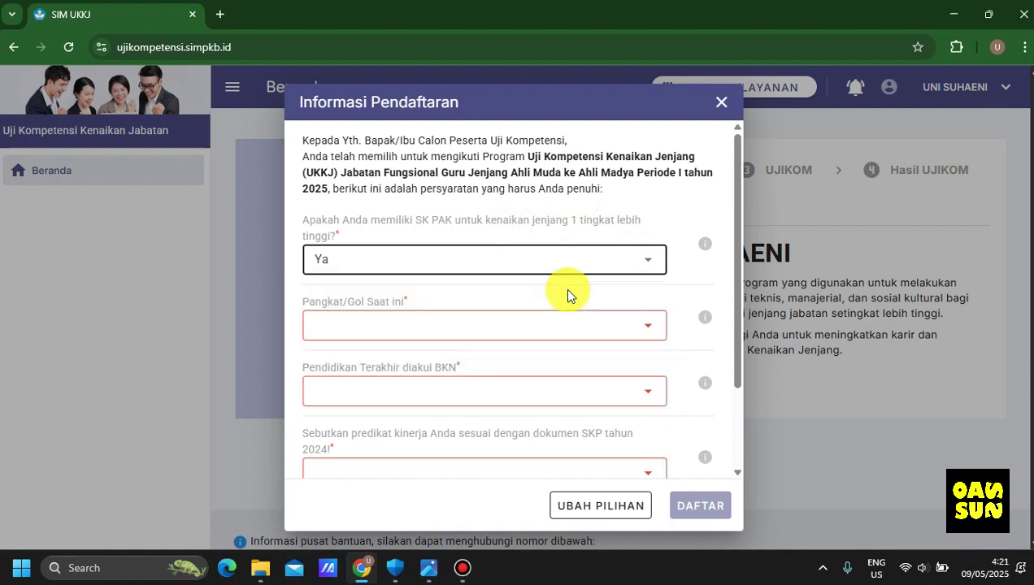
pyautogui.click(651, 329)
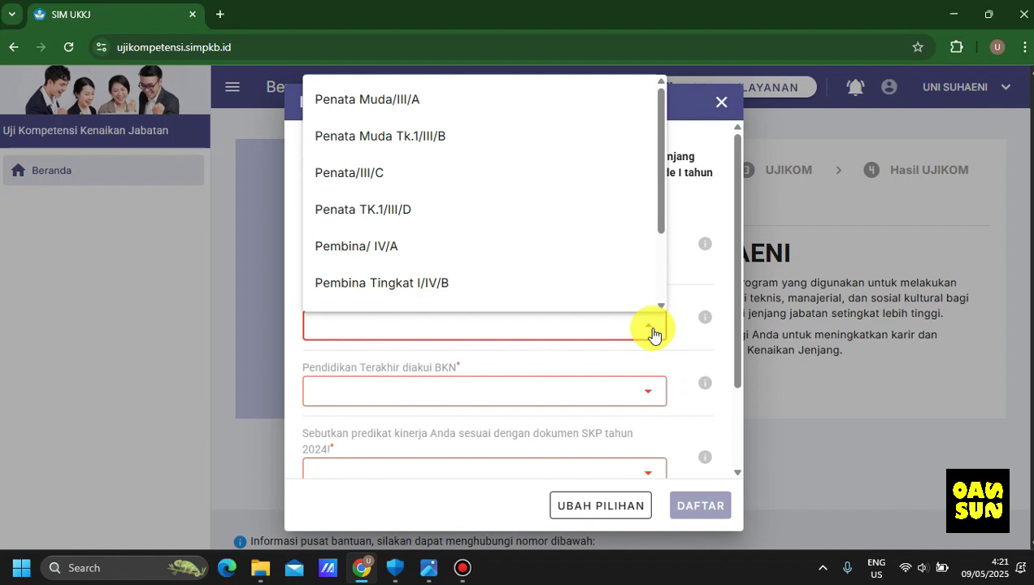
pyautogui.click(407, 216)
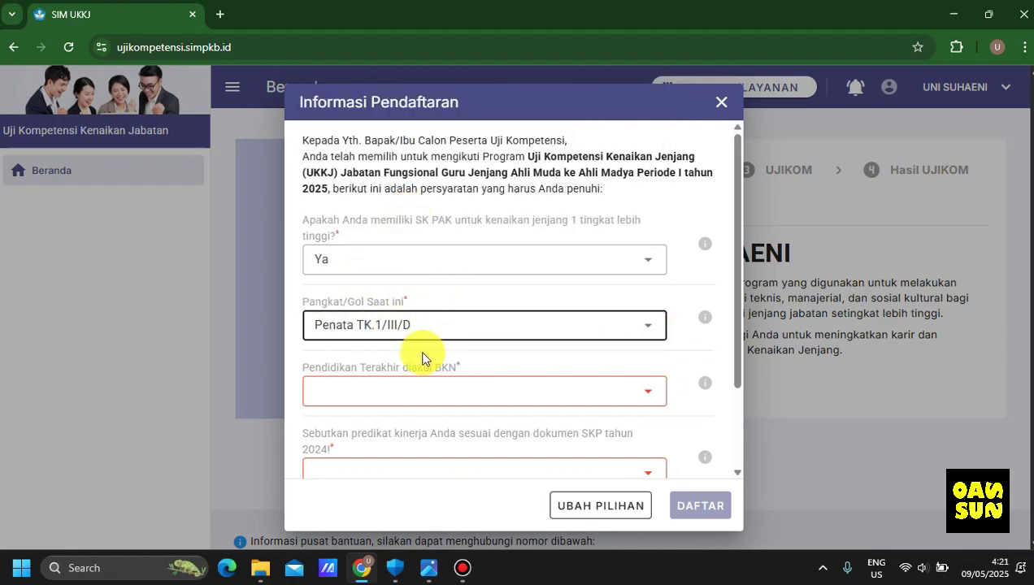
pyautogui.click(646, 394)
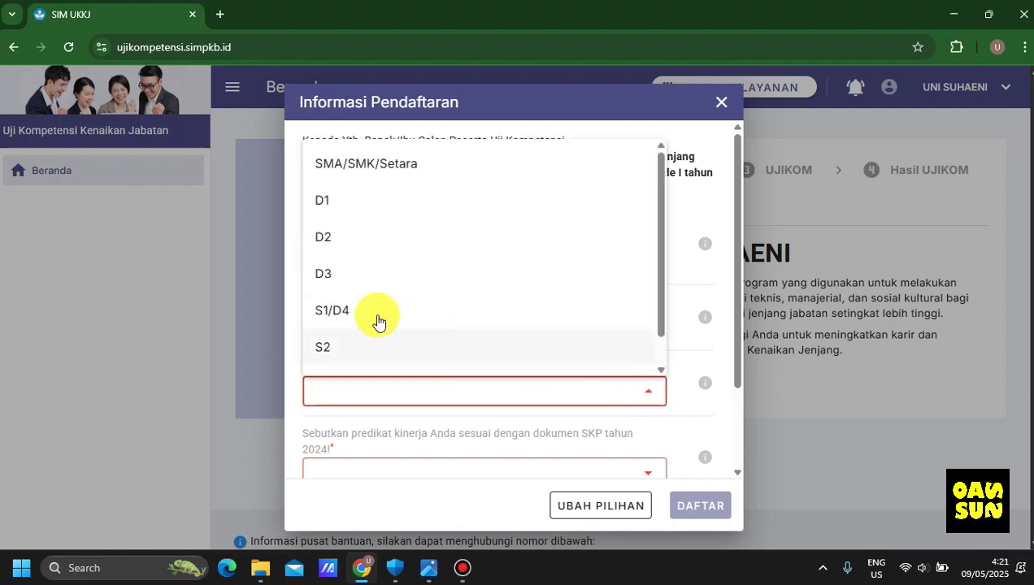
pyautogui.click(349, 317)
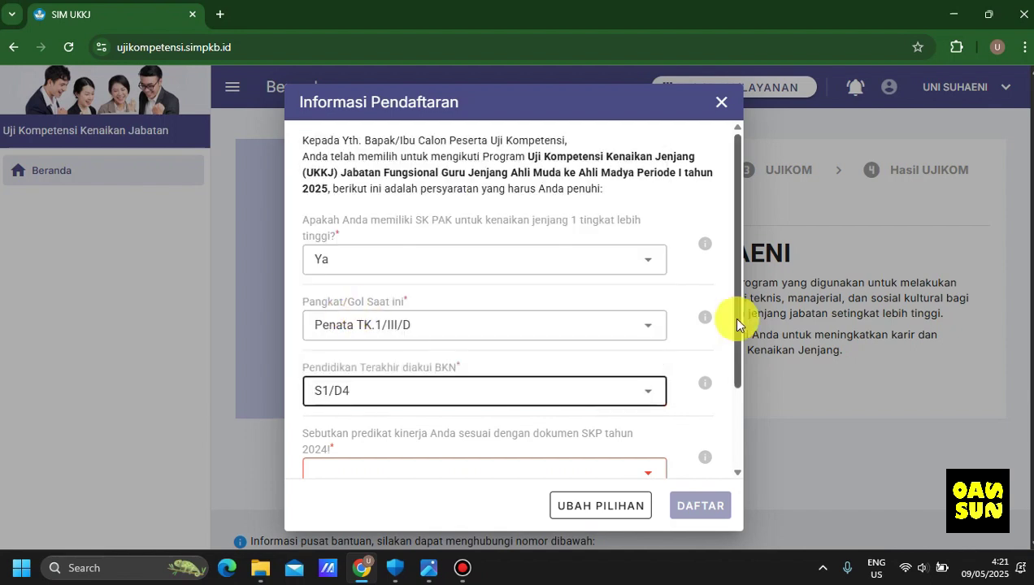
# Check the employee performance rating in the 2024 evaluation PDF and set the SKP 2024 predicate to Sangat Baik.
pyautogui.moveTo(734, 329); pyautogui.dragTo(734, 376)
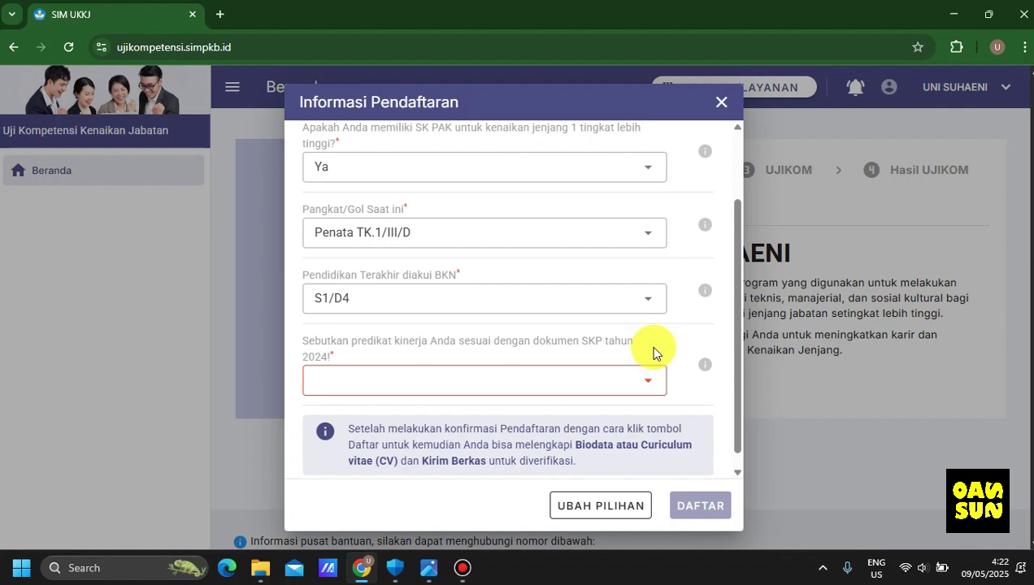
pyautogui.moveTo(263, 574)
pyautogui.moveTo(263, 573); pyautogui.dragTo(395, 569)
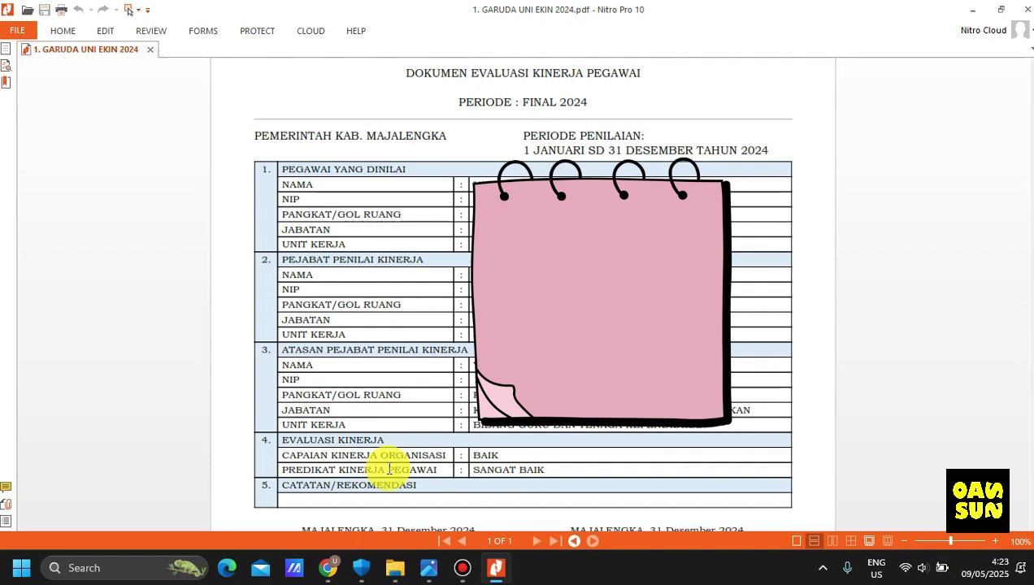
pyautogui.click(333, 568)
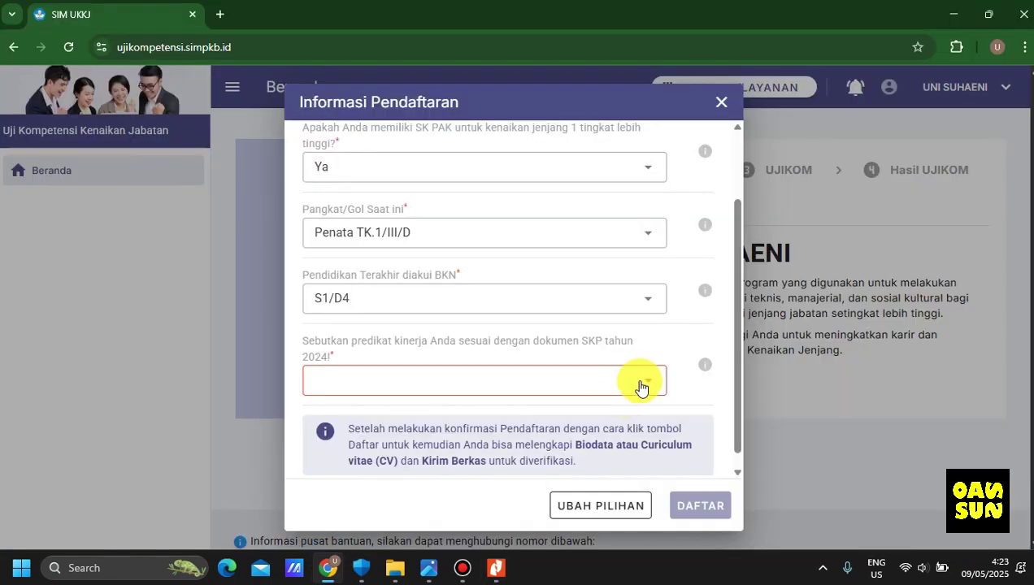
pyautogui.click(641, 387)
pyautogui.click(581, 343)
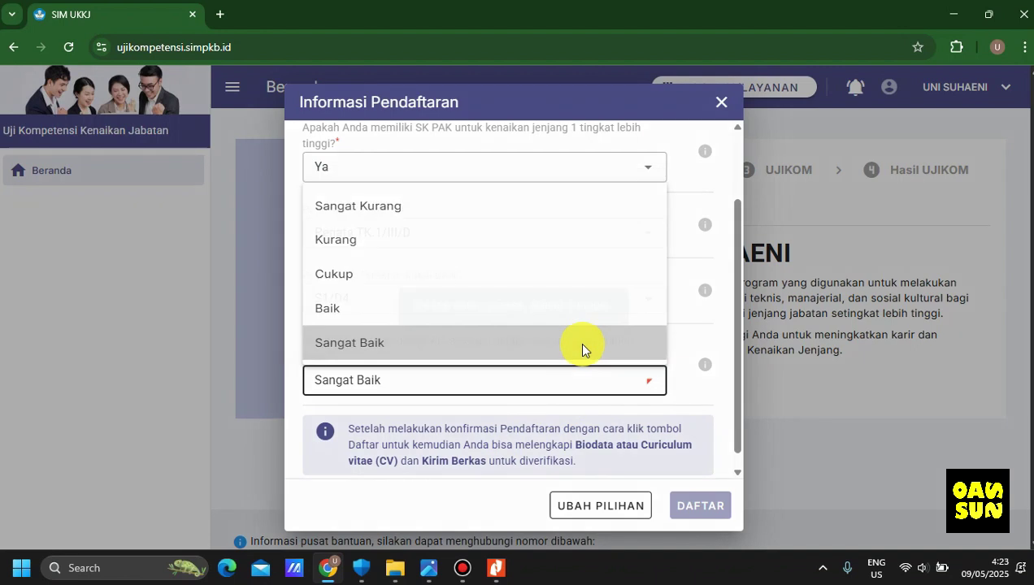
# Review the registration answers and submit the registration for the program.
pyautogui.scroll(3, 491, 323)
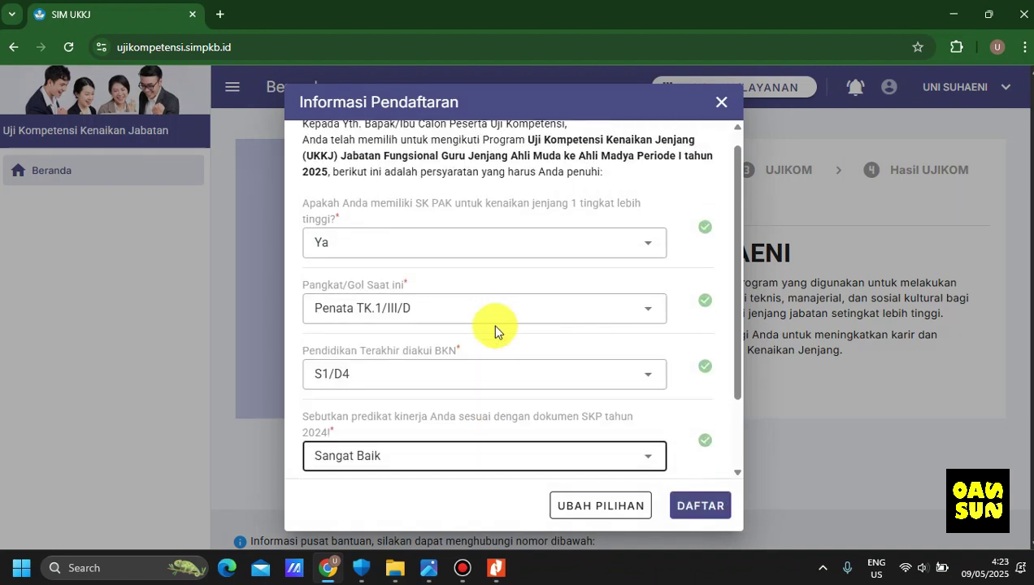
pyautogui.scroll(-5, 504, 392)
pyautogui.click(689, 506)
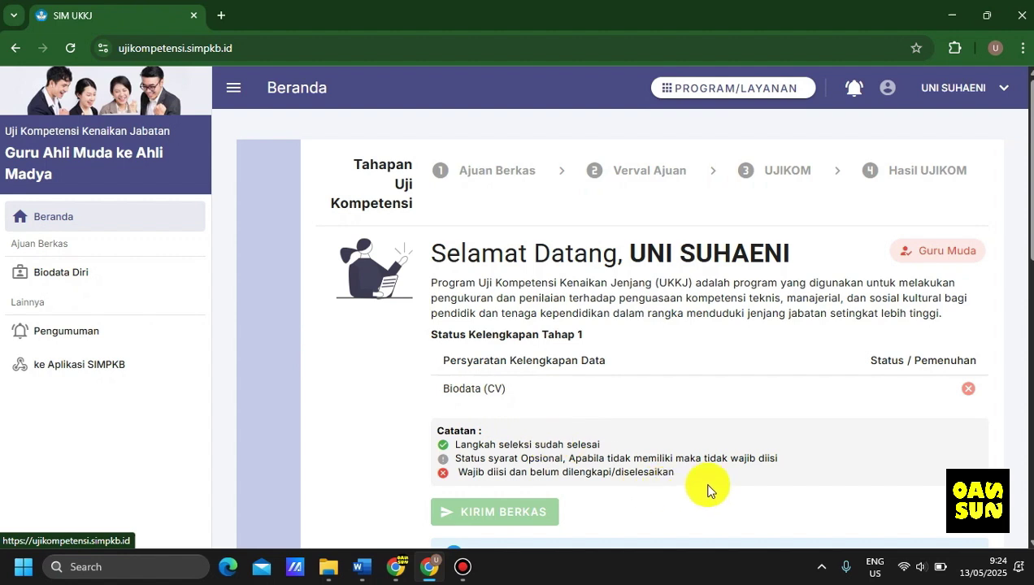
# Go to the Biodata Diri page and open the CV - Informasi Umum section for editing.
pyautogui.scroll(-3, 707, 488)
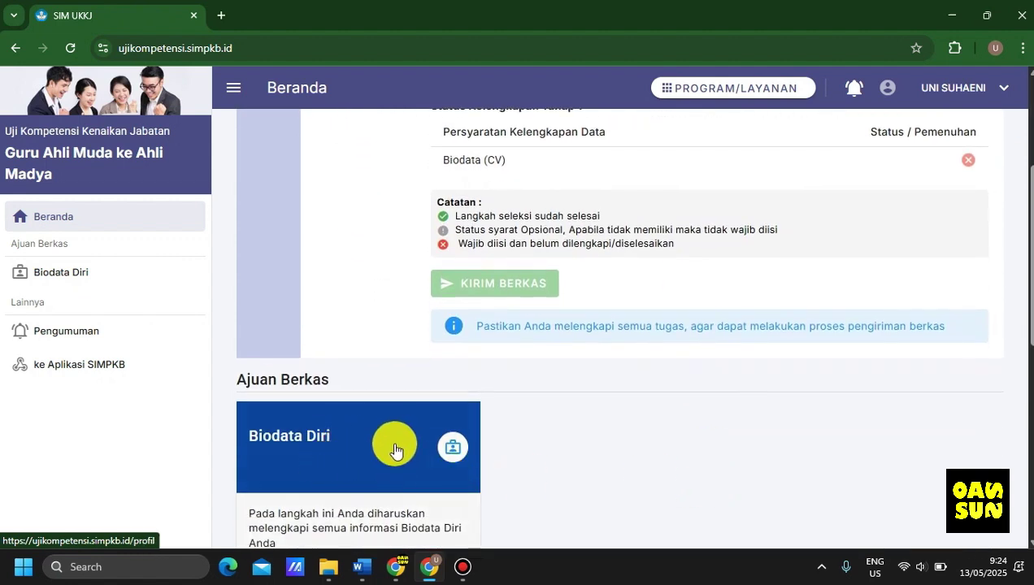
pyautogui.click(307, 462)
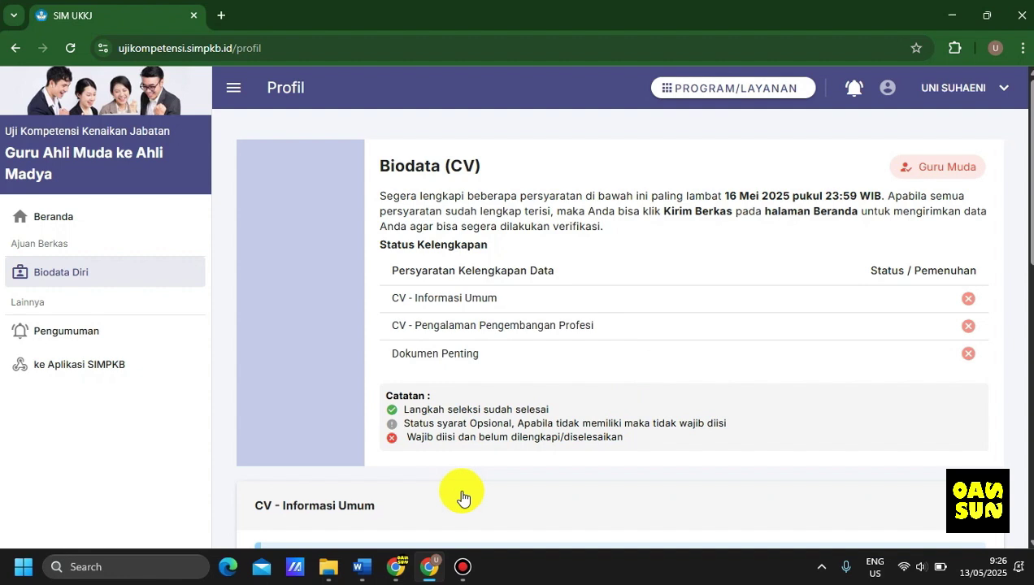
pyautogui.scroll(-5, 461, 497)
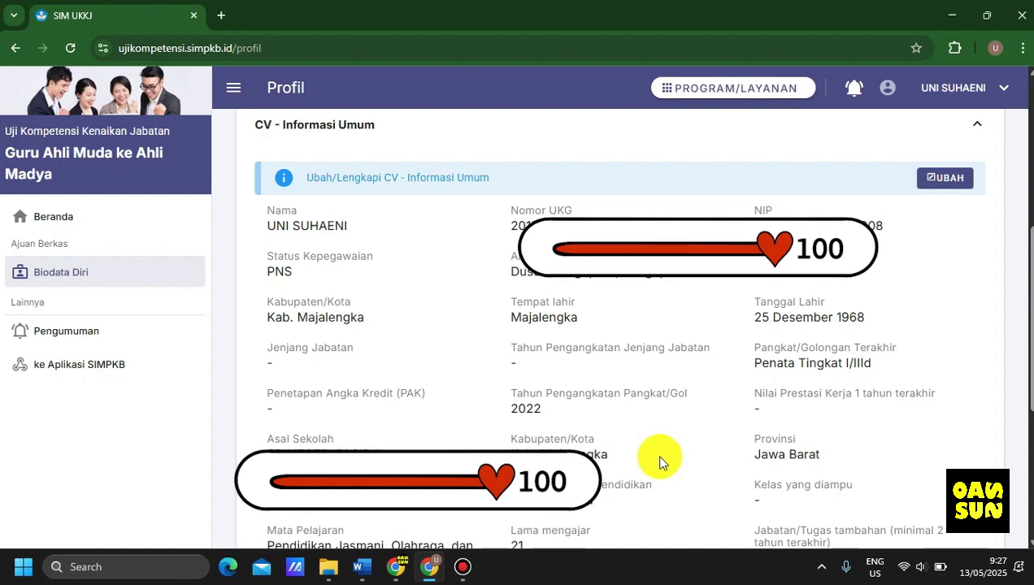
pyautogui.click(941, 180)
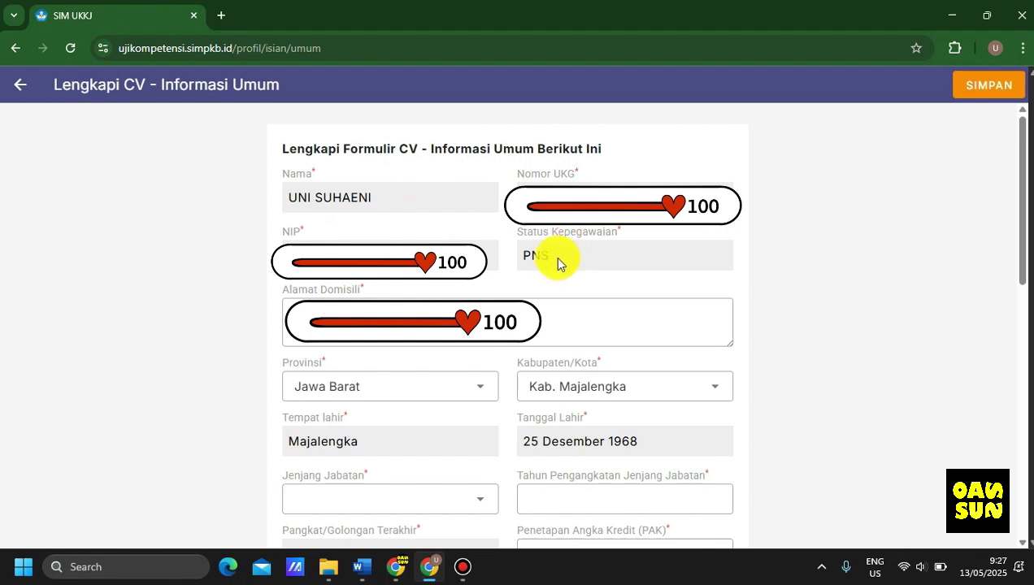
# Paste the home address into Alamat Domisili and set Jenjang Jabatan to Muda.
pyautogui.click(490, 333)
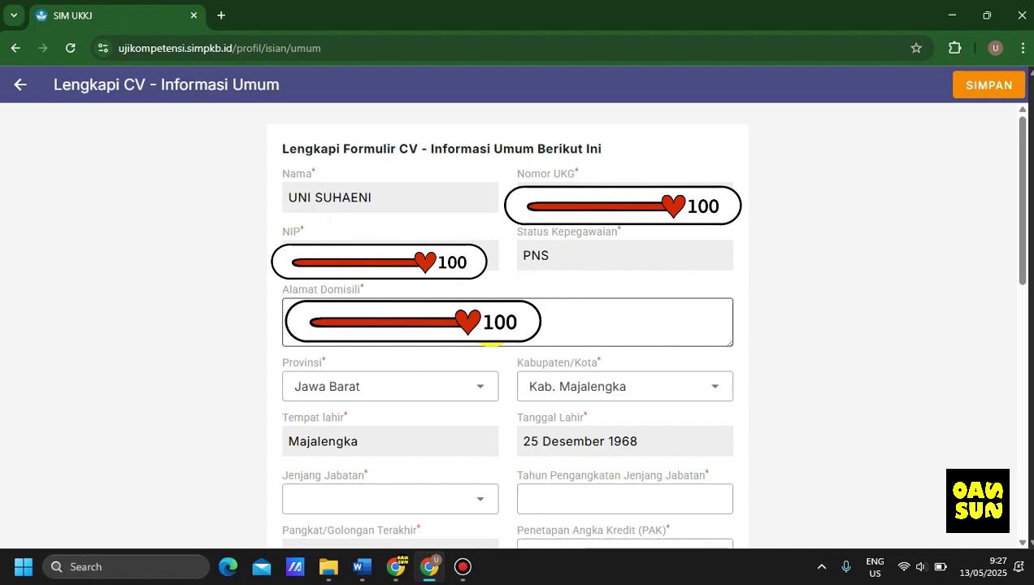
pyautogui.hotkey('ctrl', 'v')
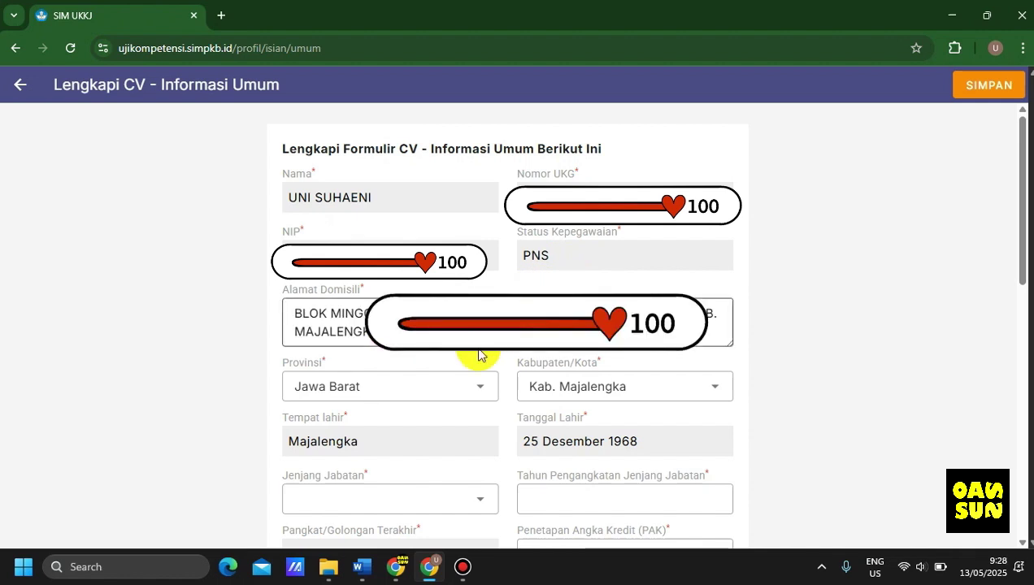
pyautogui.click(300, 382)
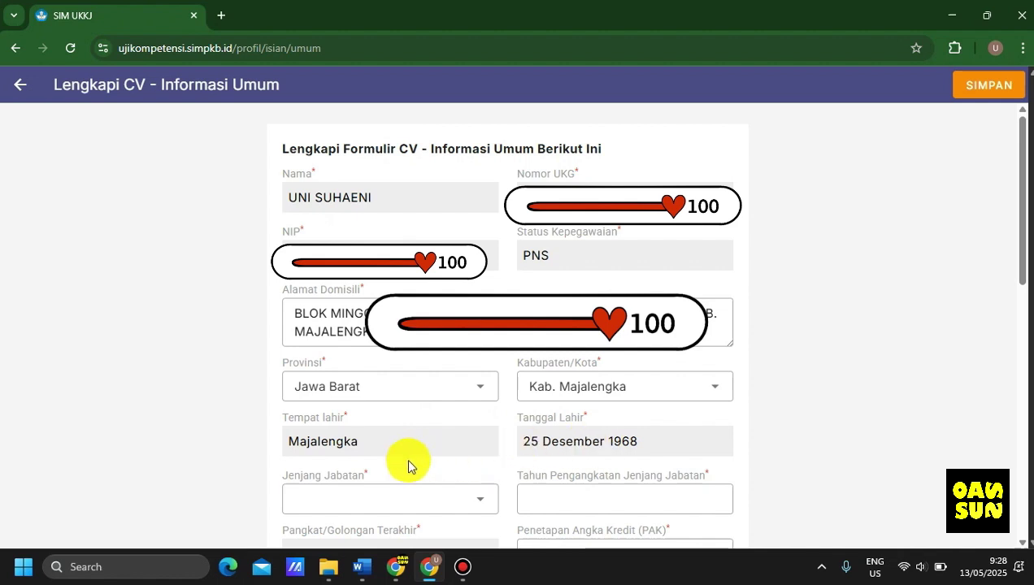
pyautogui.click(479, 502)
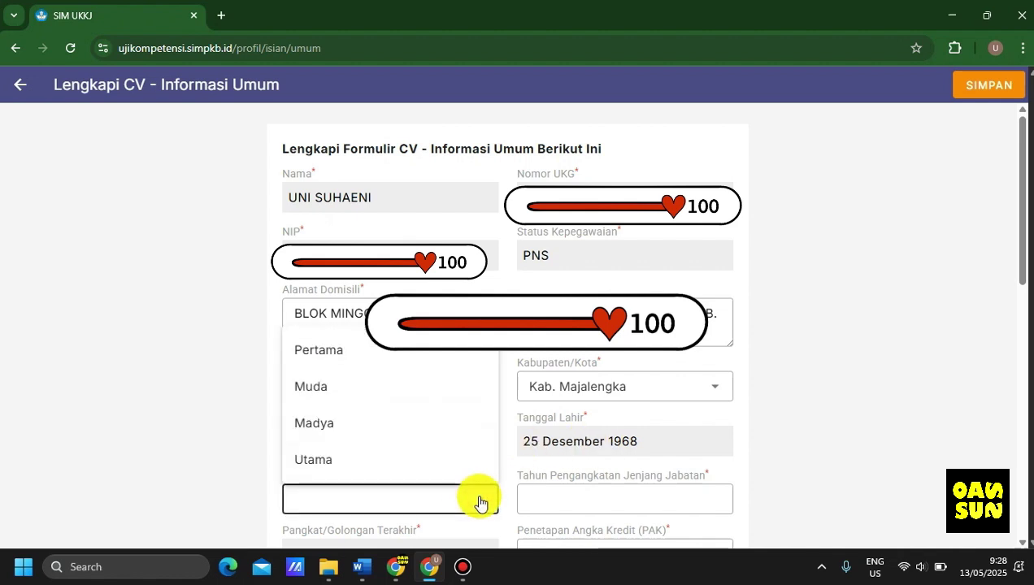
pyautogui.click(331, 388)
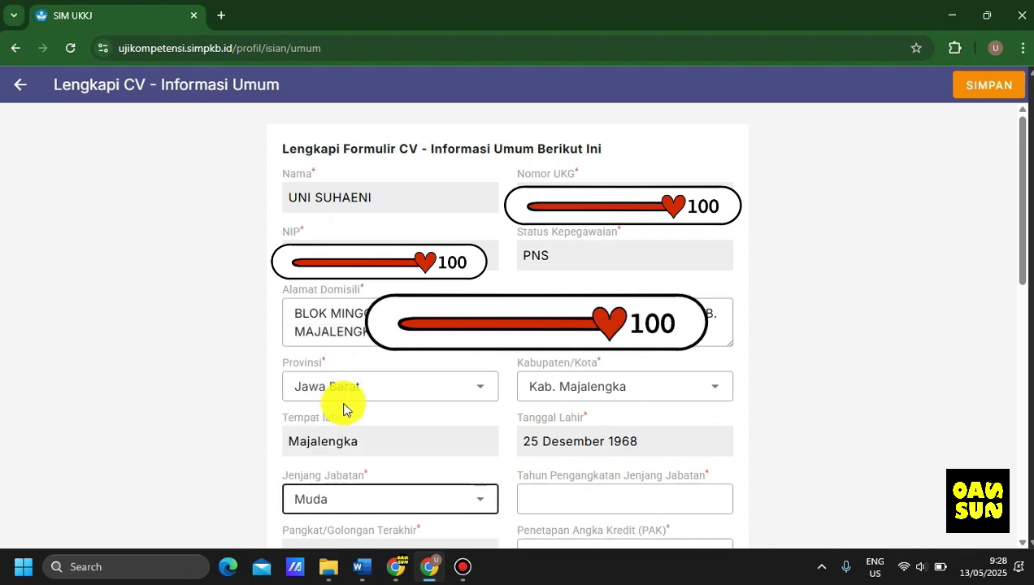
# Look up the Guru Ahli Muda appointment date in MyASN's Riwayat Jabatan and set Tahun Pengangkatan Jenjang Jabatan to 2019 in the CV form.
pyautogui.hotkey('alt', 'Tab')
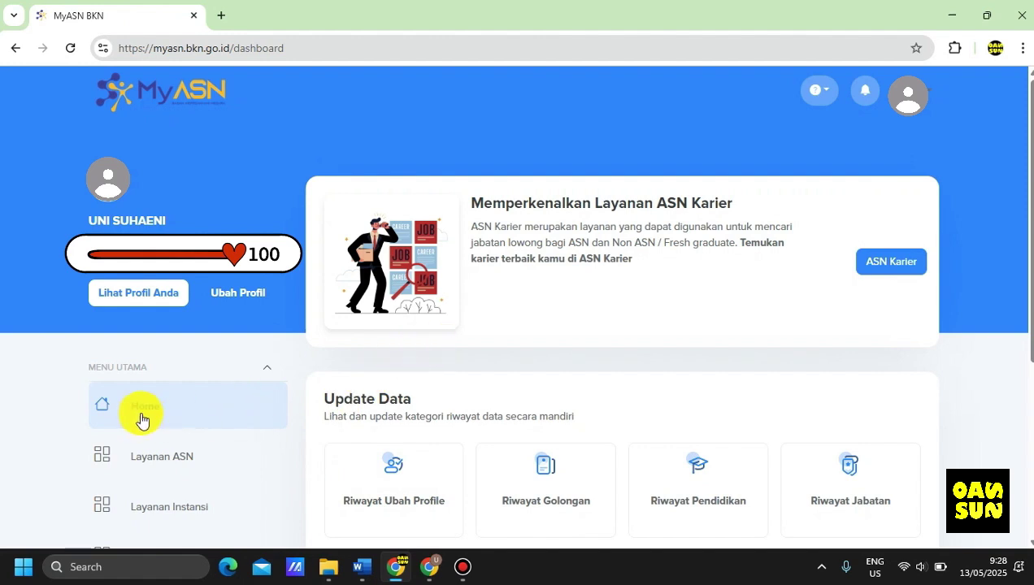
pyautogui.click(842, 502)
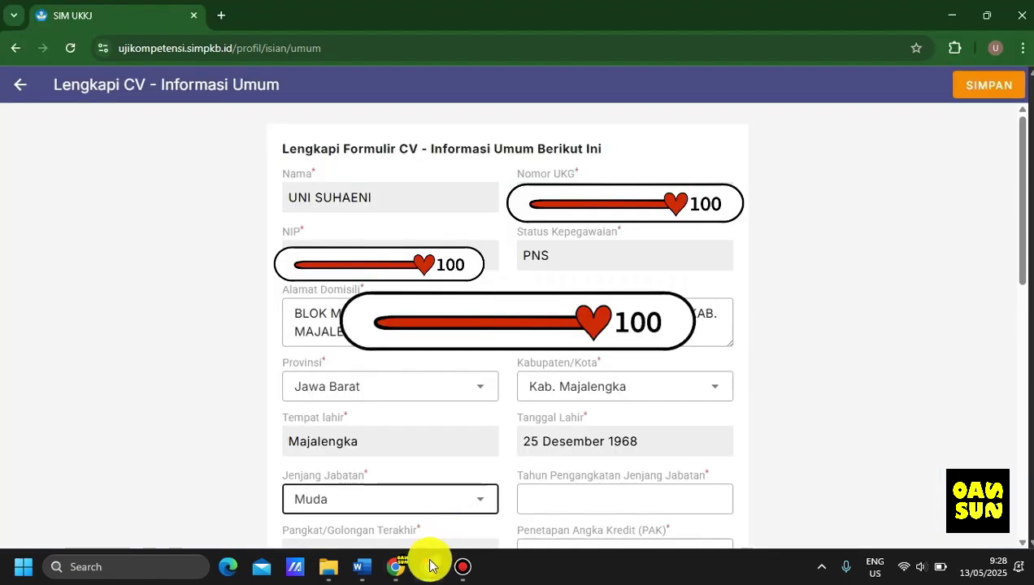
pyautogui.moveTo(428, 573)
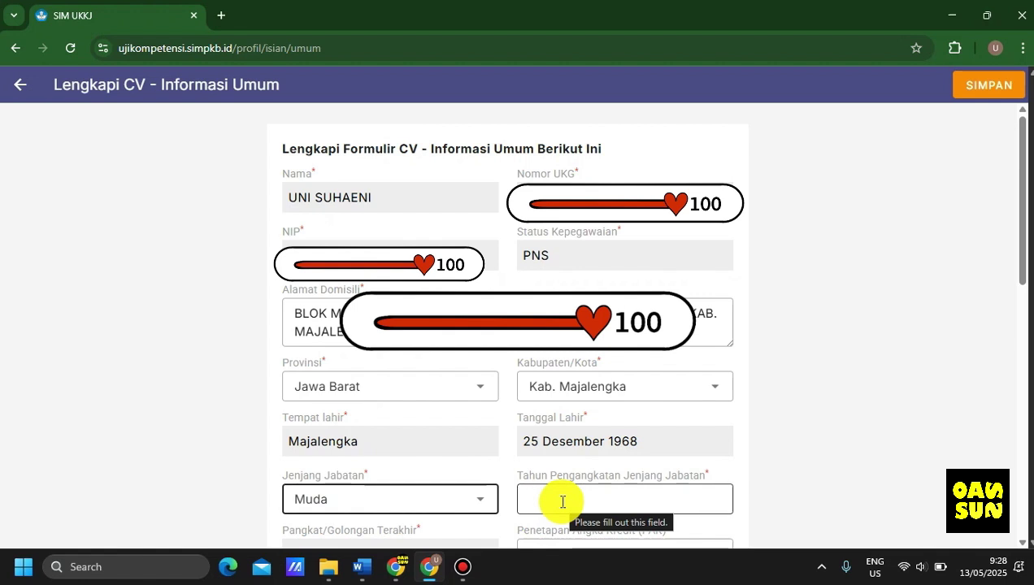
pyautogui.click(396, 573)
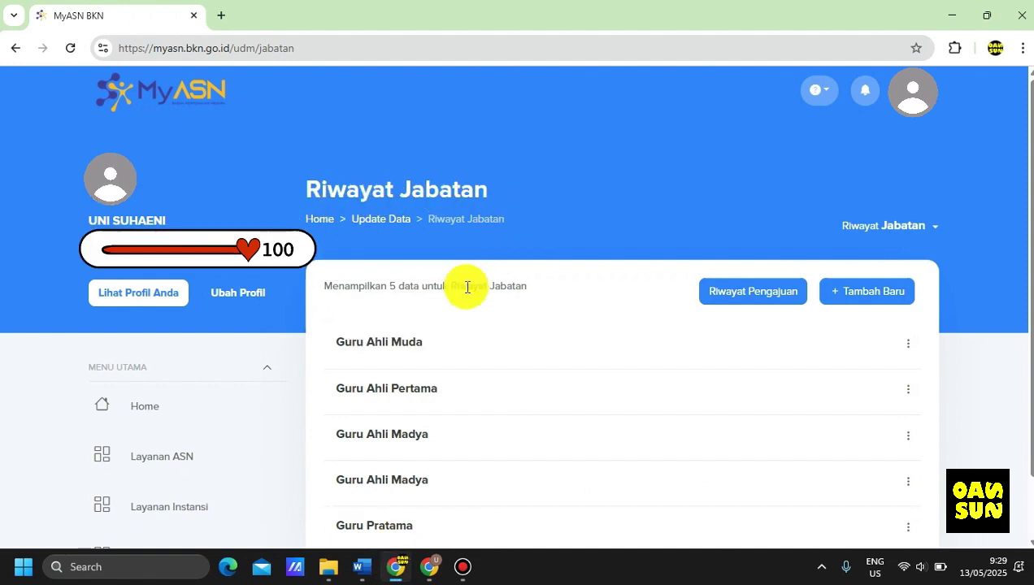
pyautogui.click(394, 347)
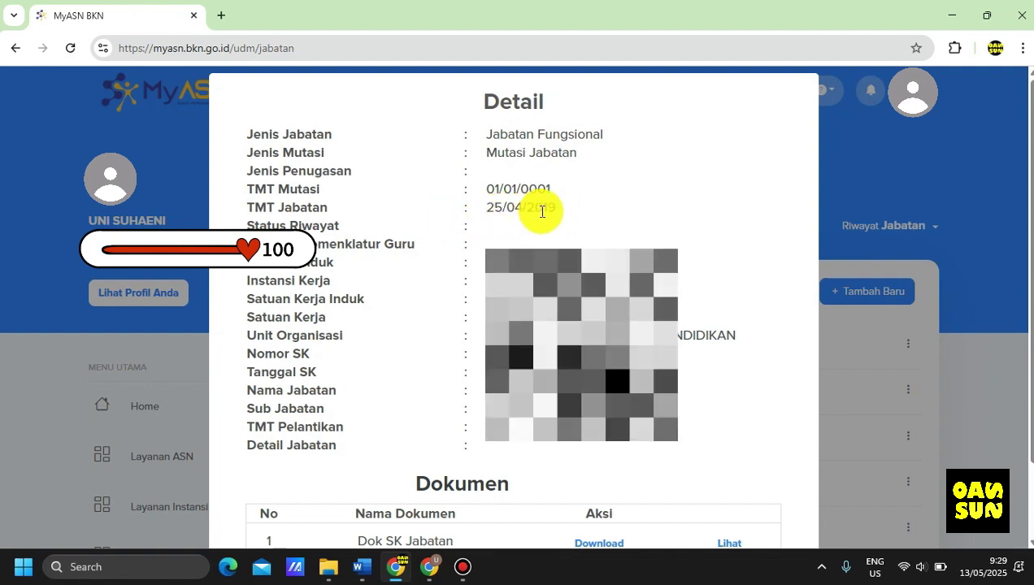
pyautogui.click(431, 573)
pyautogui.click(573, 504)
pyautogui.write('2019')
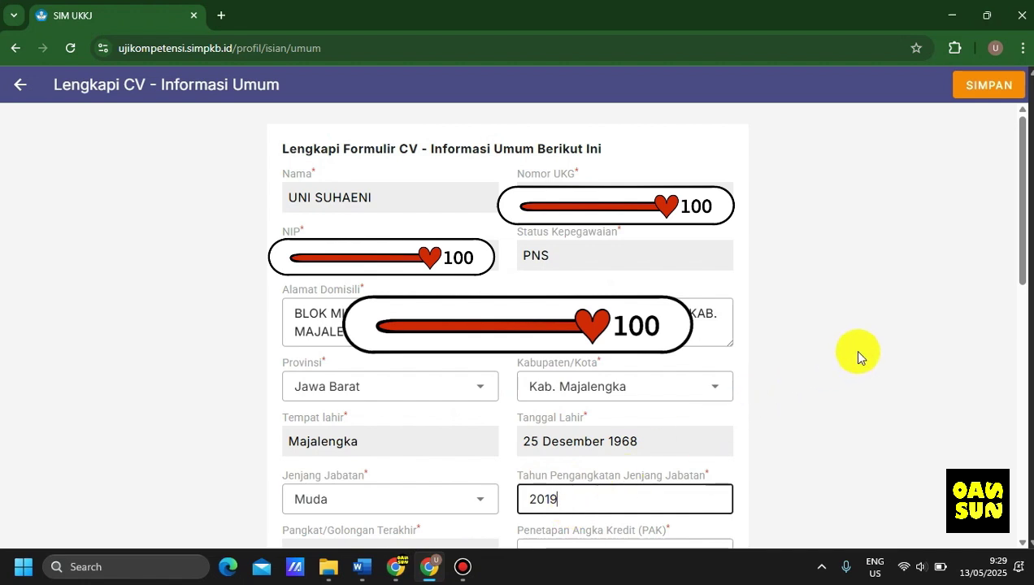
# Switch to MyASN, close the job detail and open Riwayat Angka Kredit from the complete Update Data list.
pyautogui.scroll(-5, 248, 150)
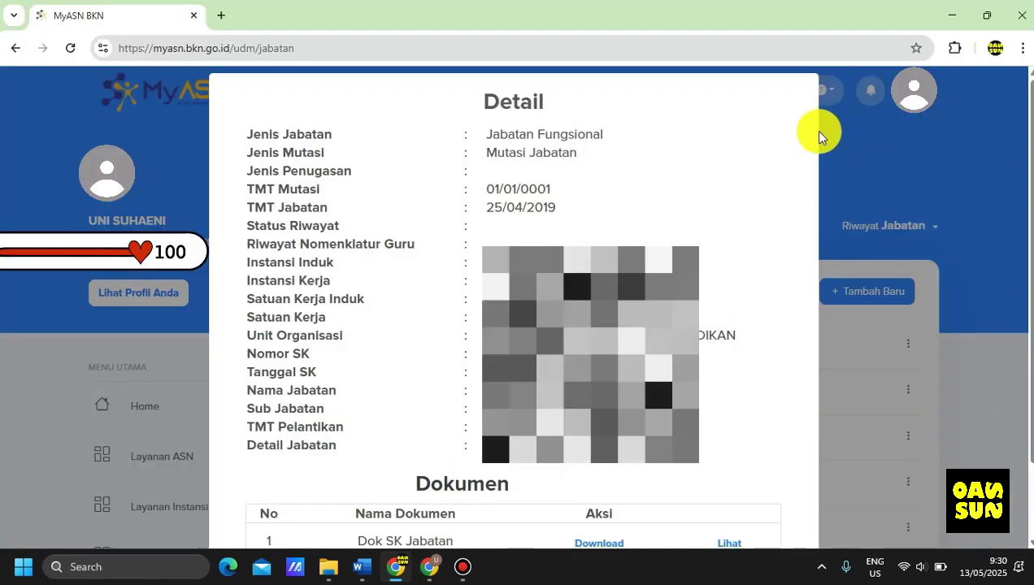
pyautogui.click(877, 128)
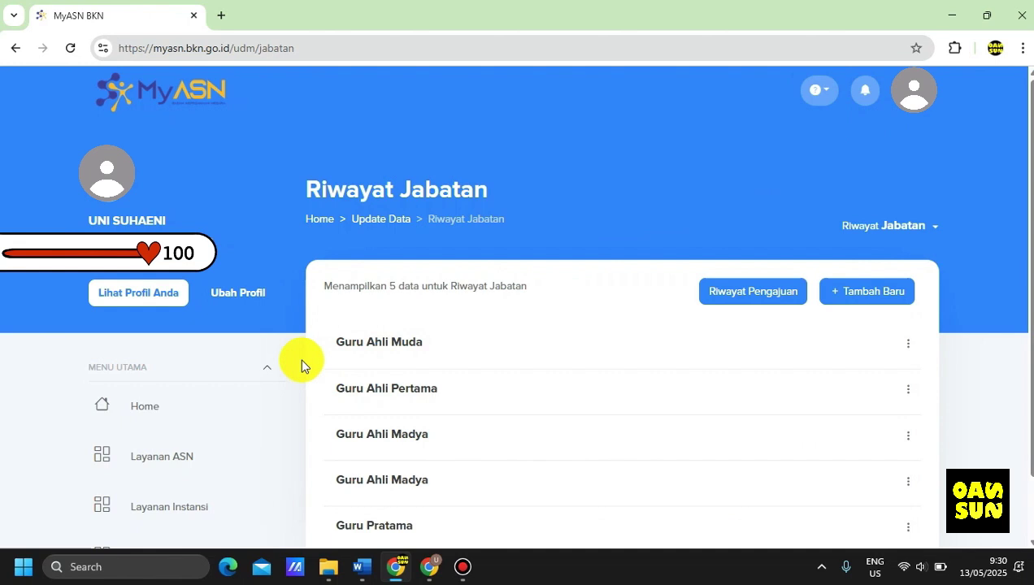
pyautogui.click(143, 409)
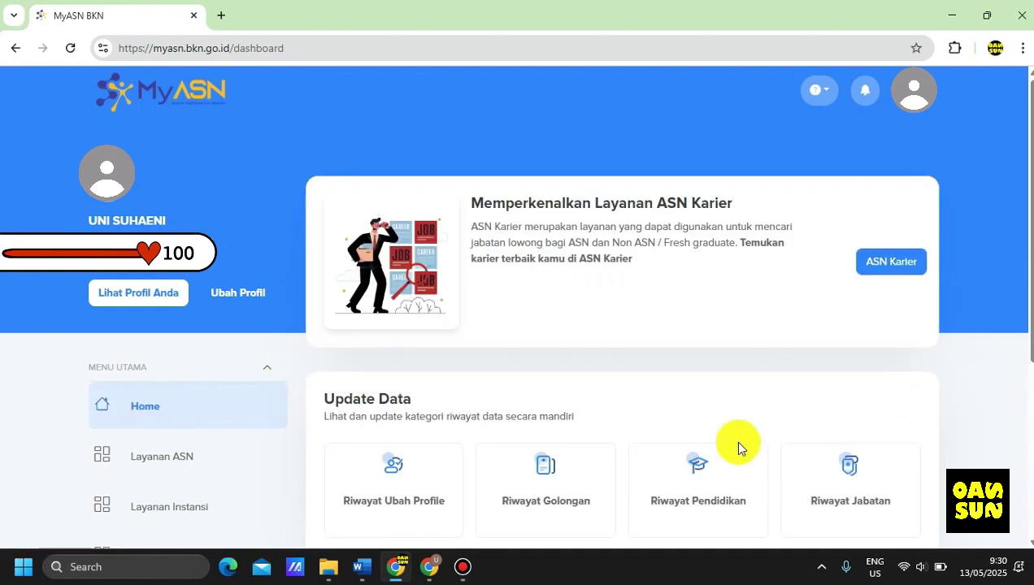
pyautogui.scroll(-4, 733, 443)
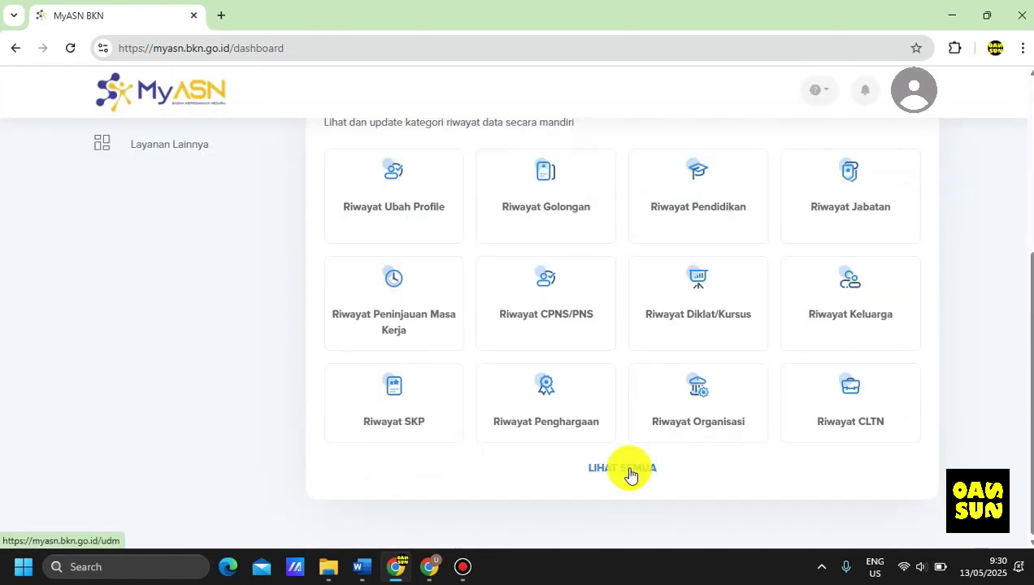
pyautogui.click(625, 470)
pyautogui.scroll(-5, 629, 474)
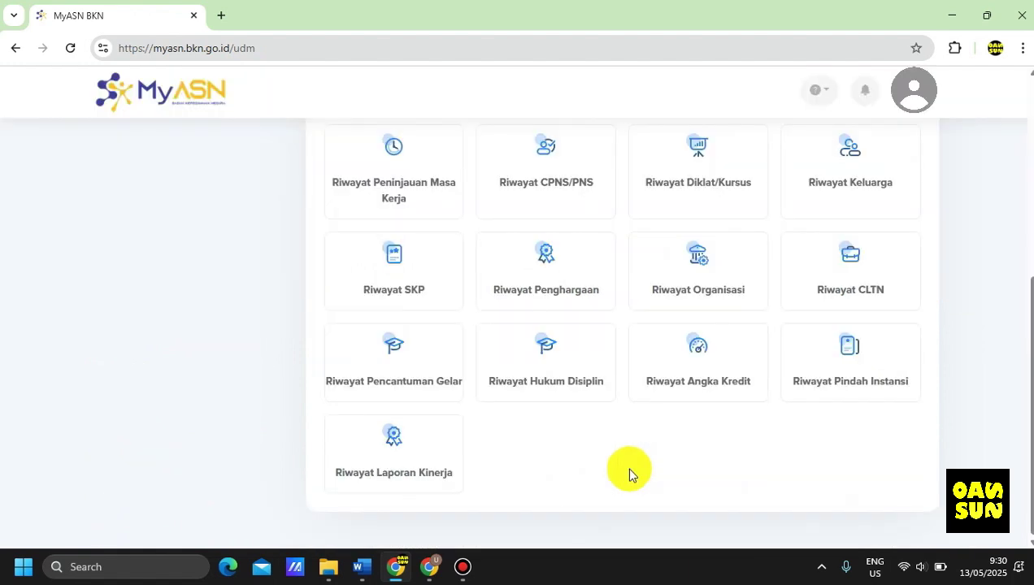
pyautogui.click(722, 385)
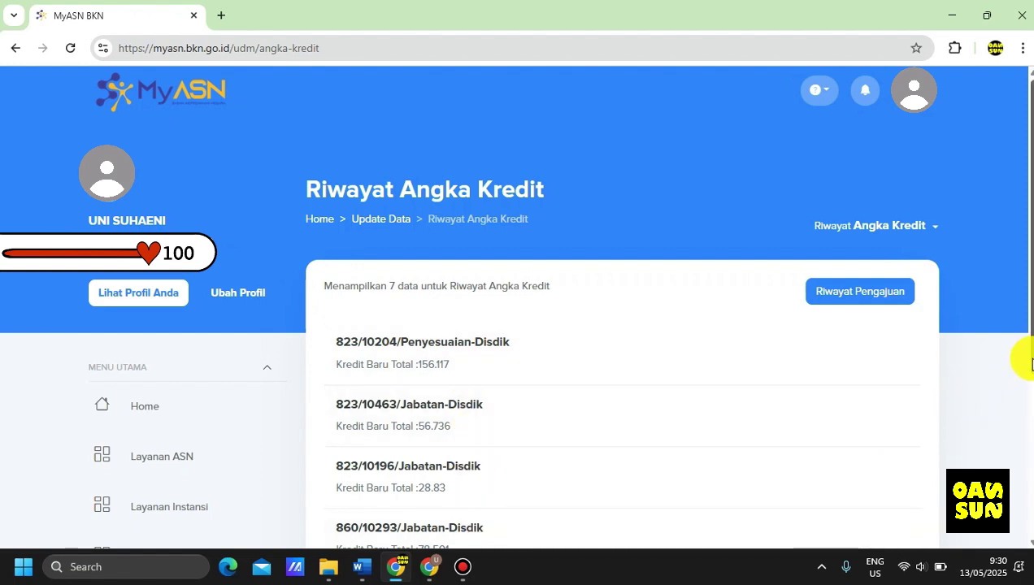
# View the SK PAK document attached to the Guru Ahli Muda entry with 37.5 credits.
pyautogui.scroll(-3, 791, 425)
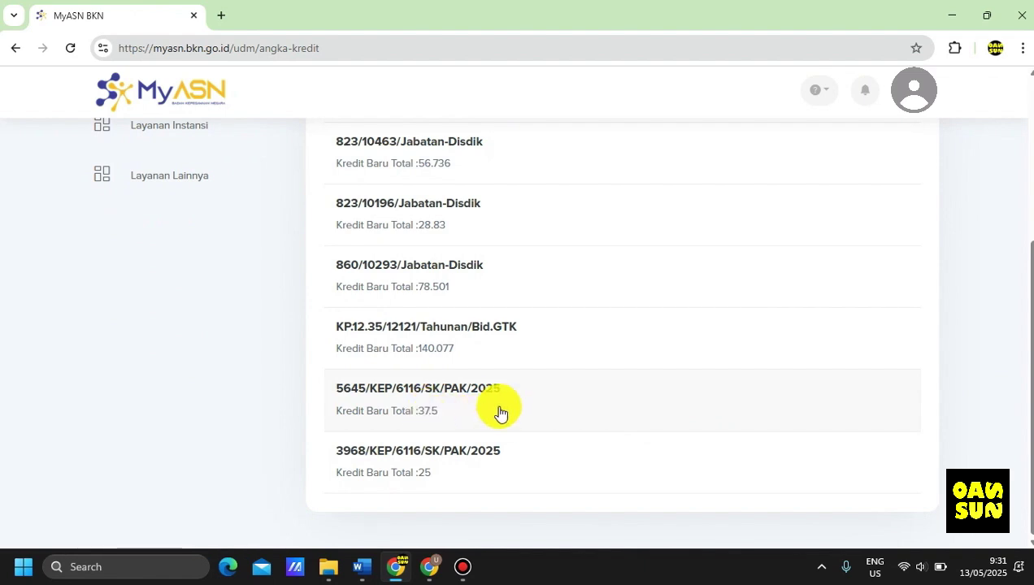
pyautogui.click(449, 414)
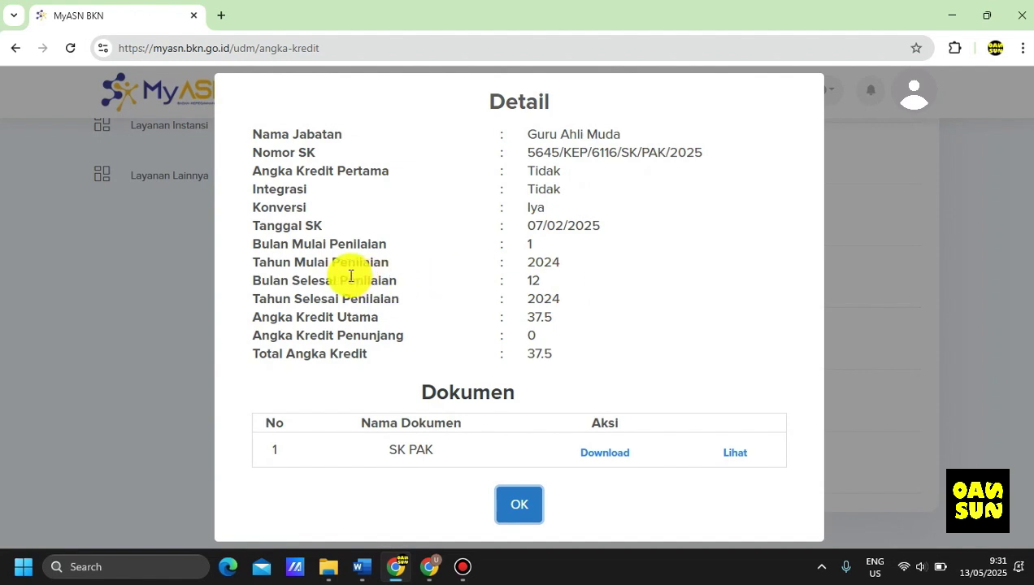
pyautogui.click(733, 453)
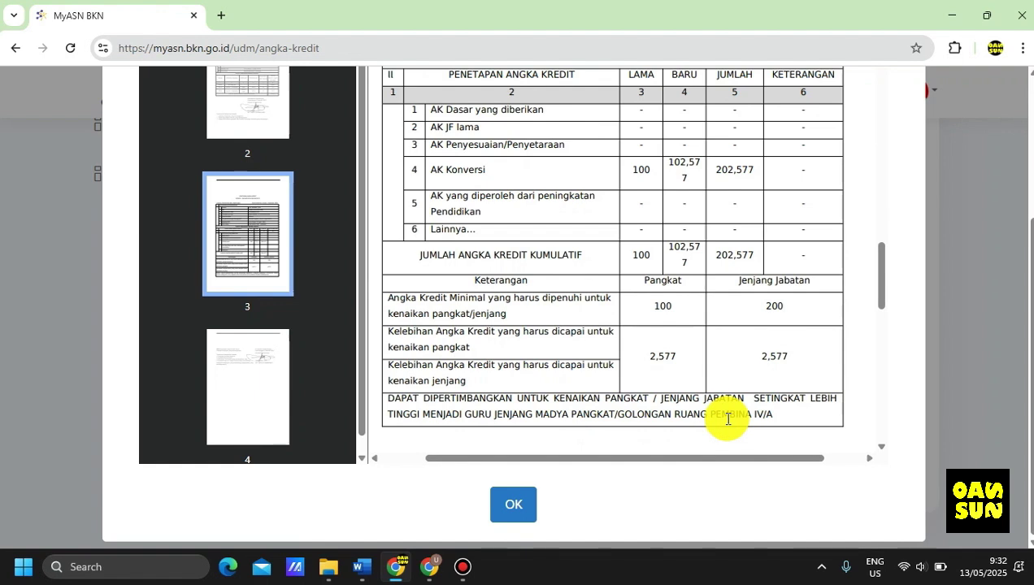
# Copy the AK Konversi total from the SK PAK document into Penetapan Angka Kredit (PAK) and format it as 202.577.
pyautogui.moveTo(715, 170); pyautogui.dragTo(758, 169)
pyautogui.hotkey('ctrl', 'c')
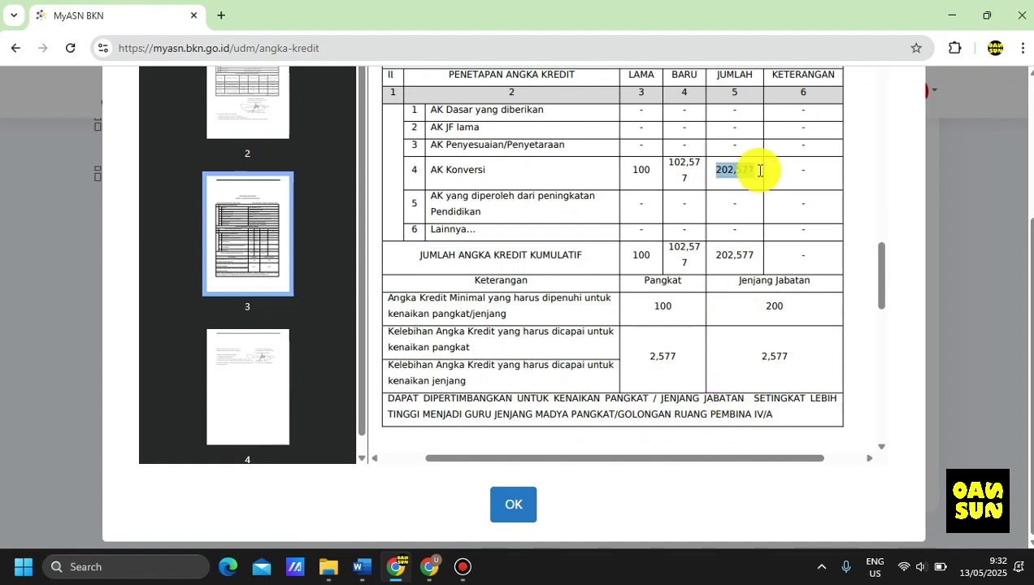
pyautogui.click(430, 564)
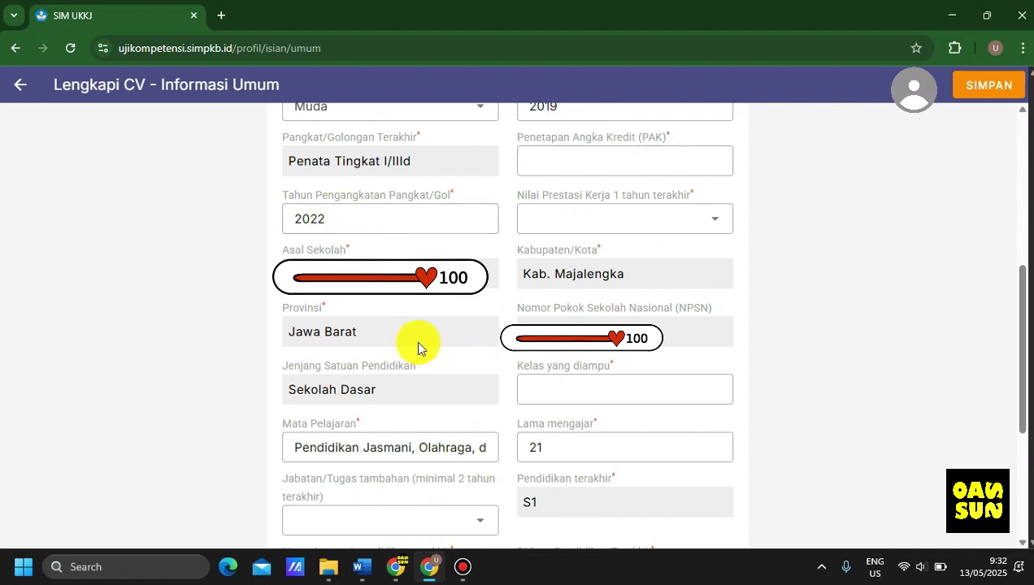
pyautogui.click(593, 160)
pyautogui.hotkey('ctrl', 'v')
pyautogui.click(556, 163)
pyautogui.press('BackSpace')
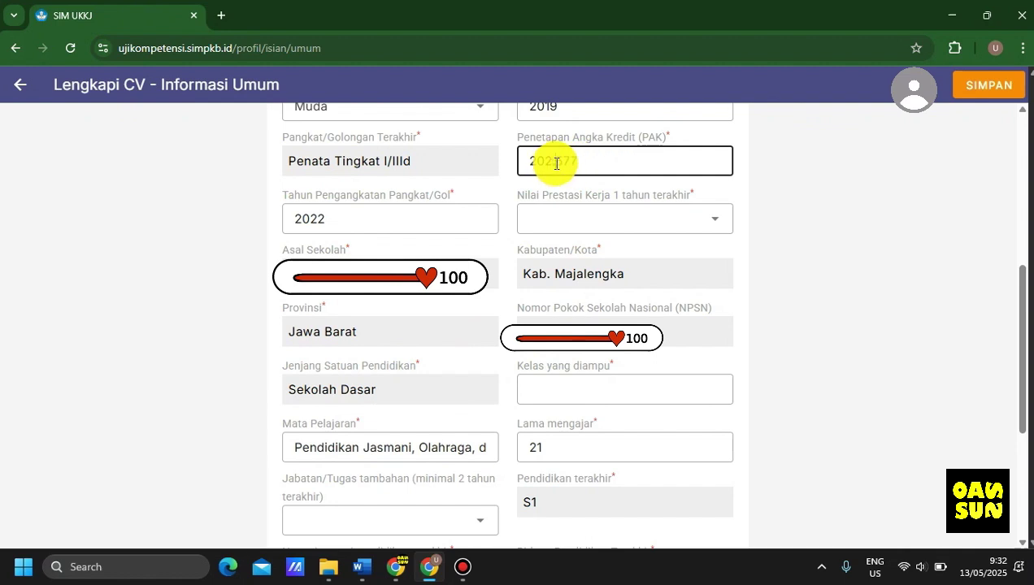
pyautogui.write('.')
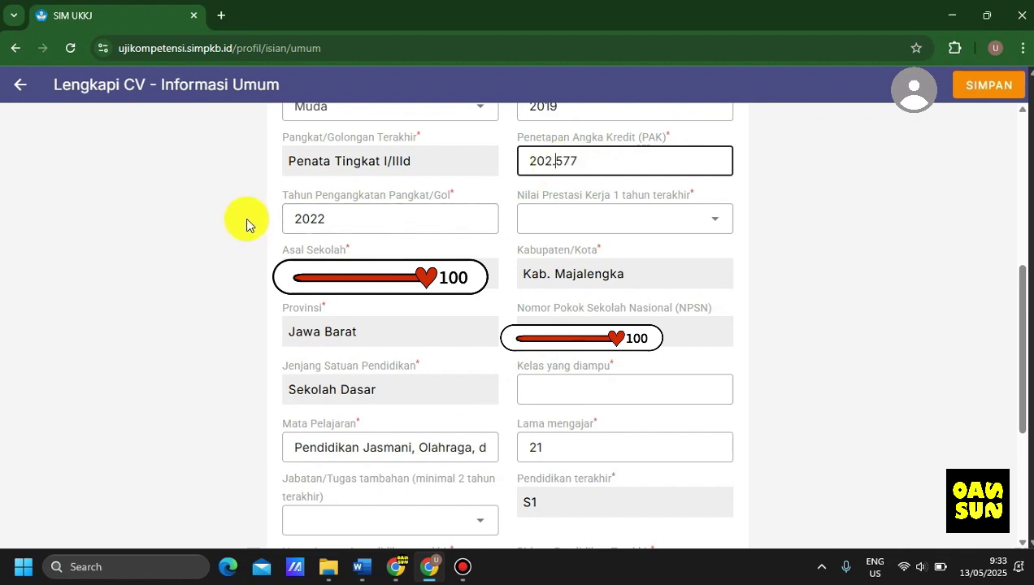
# Check the TMT Golongan date of the III/d - Penata Tingkat I entry in MyASN's Riwayat Golongan.
pyautogui.click(397, 572)
pyautogui.click(959, 187)
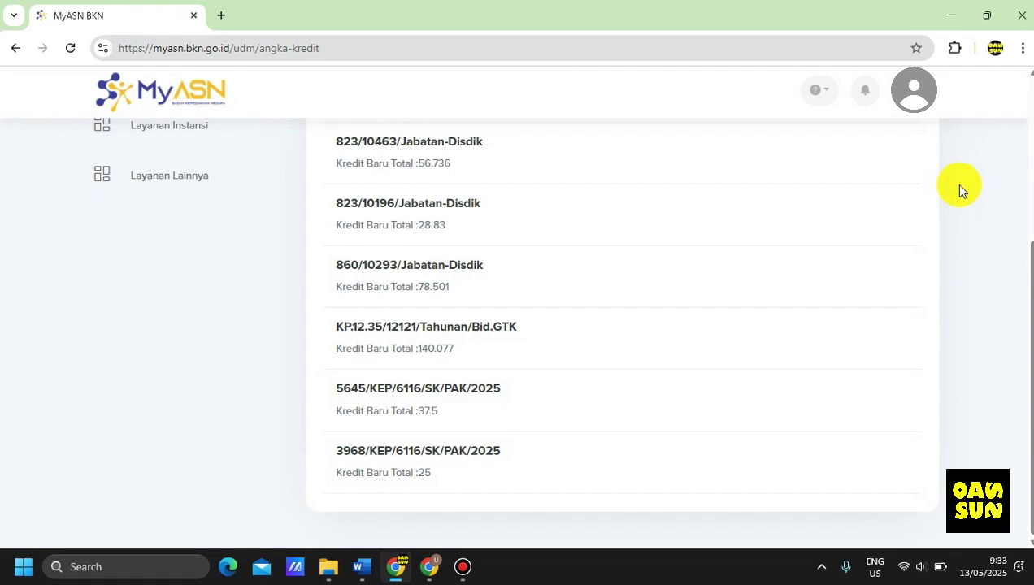
pyautogui.scroll(5, 138, 396)
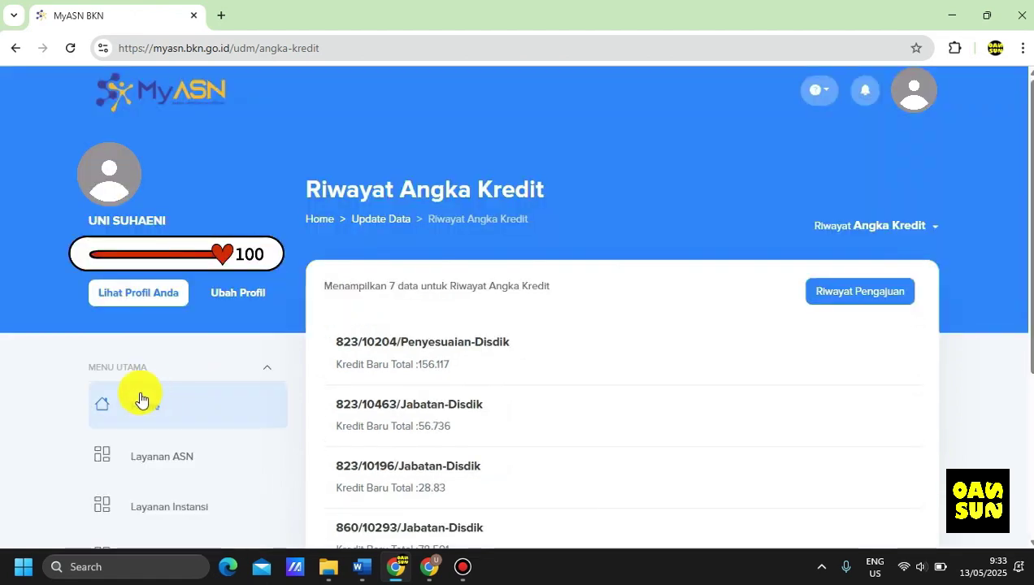
pyautogui.click(110, 411)
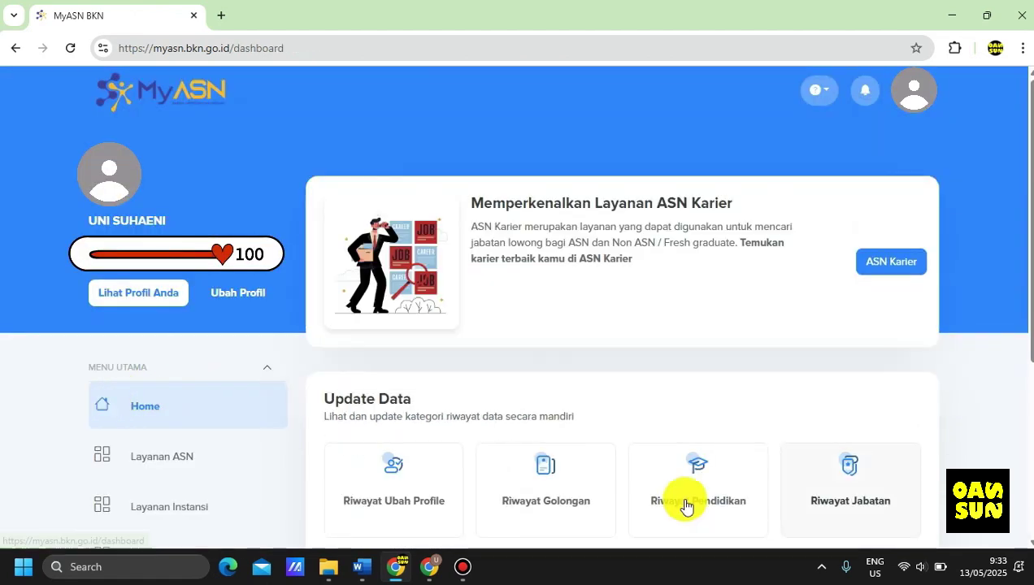
pyautogui.click(545, 500)
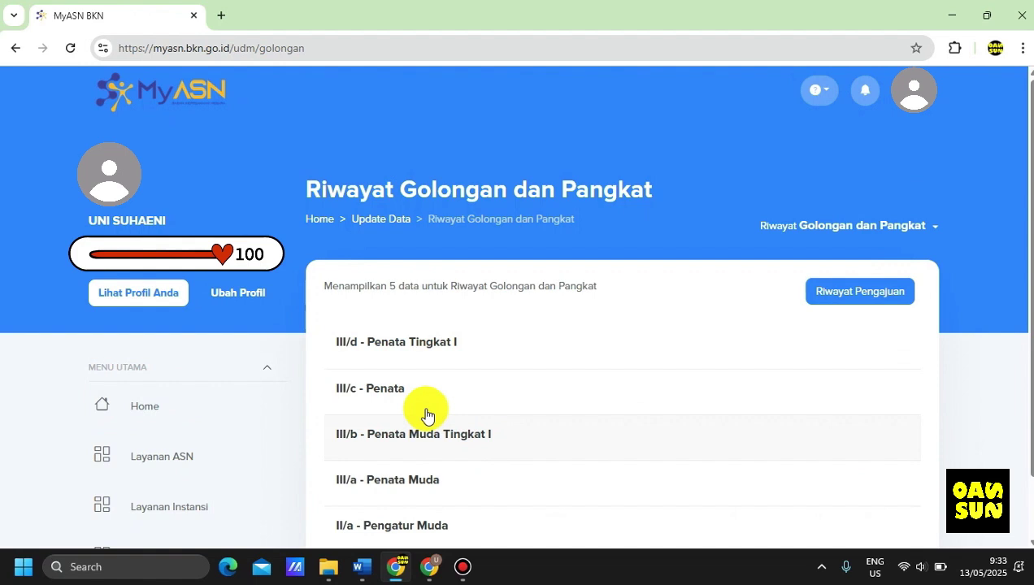
pyautogui.click(366, 356)
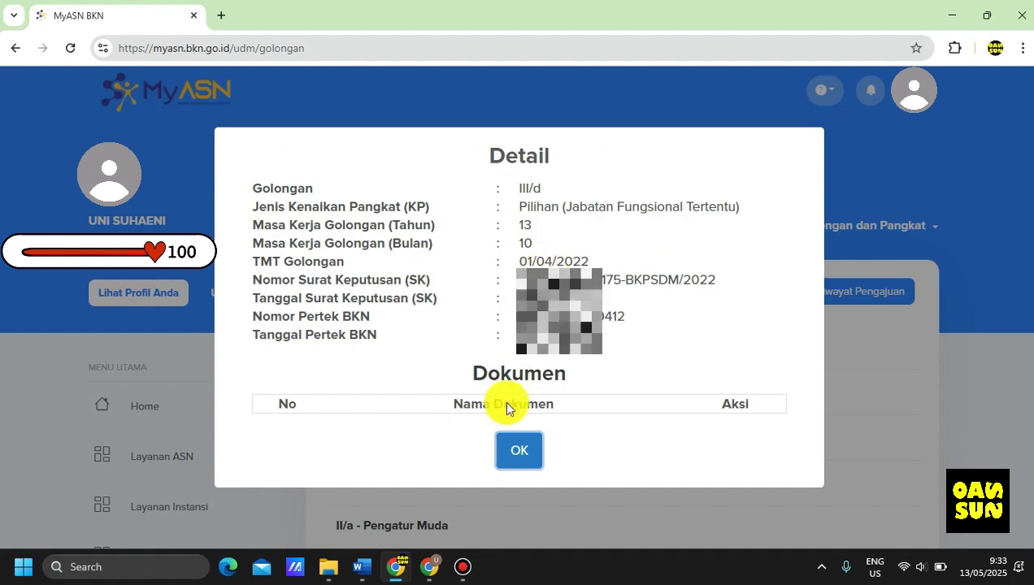
# In the CV form, set Nilai Prestasi Kerja 1 tahun terakhir to Sangat Baik and Kelas yang diampu to Kelas 1 - 6.
pyautogui.click(429, 566)
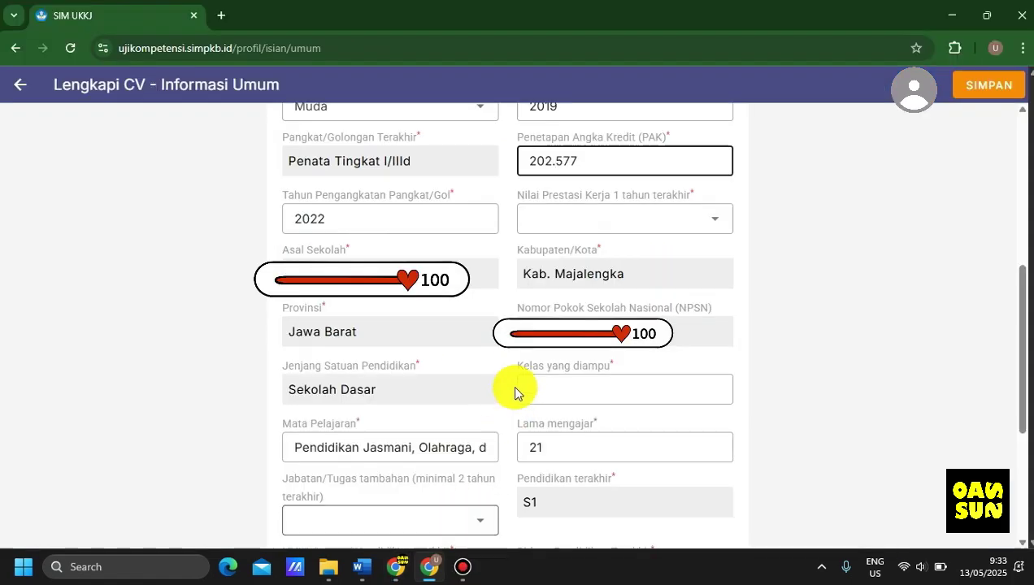
pyautogui.click(712, 221)
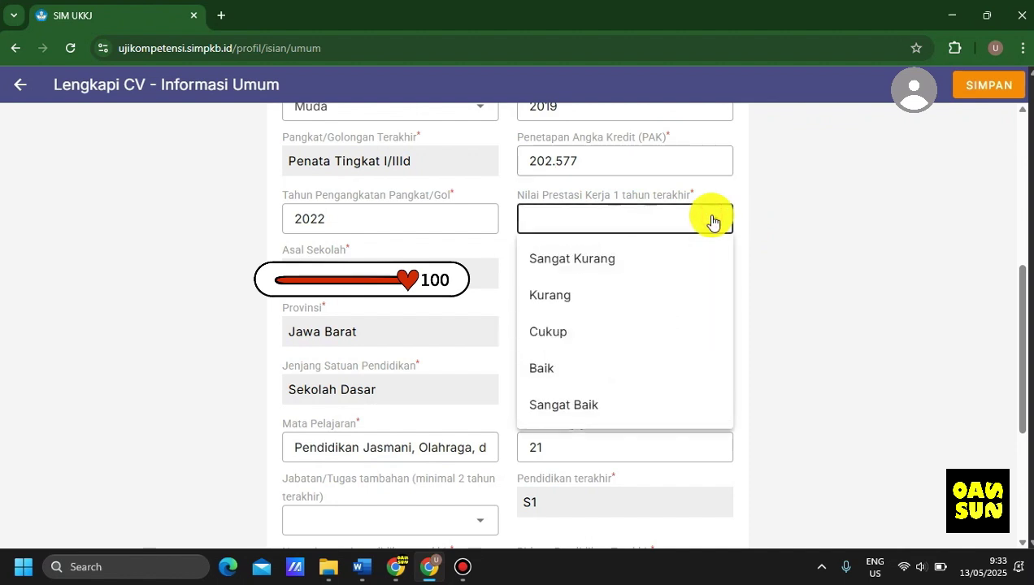
pyautogui.click(642, 406)
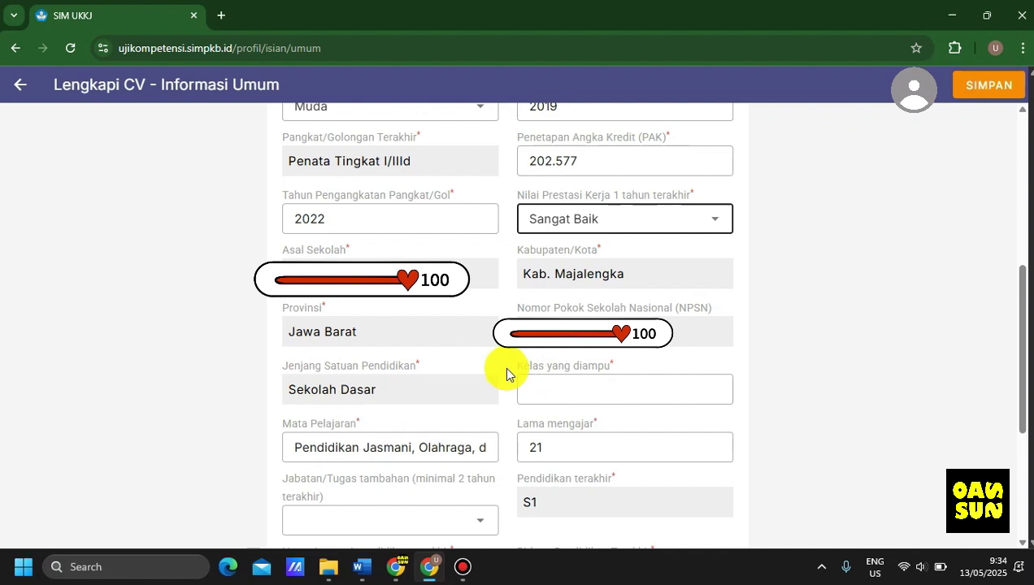
pyautogui.click(535, 385)
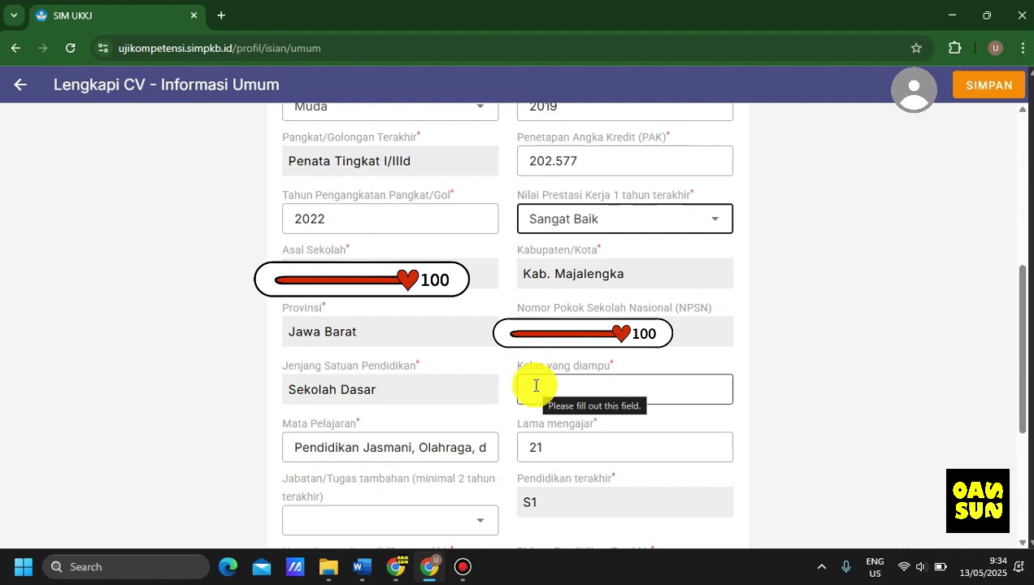
pyautogui.write('Kelas 1 - 6')
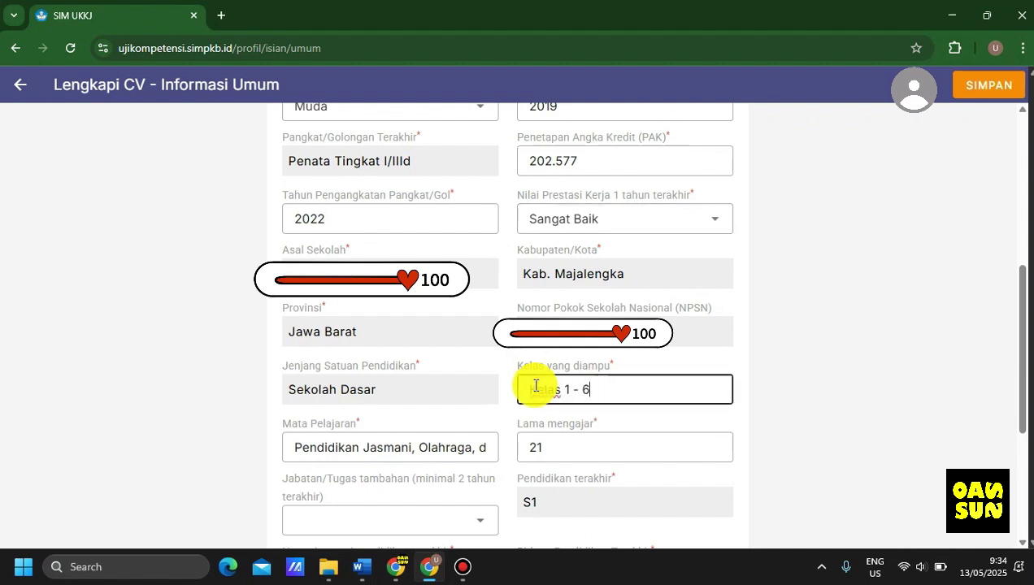
# Read through the full subject name in the Mata Pelajaran field to its end.
pyautogui.click(359, 448)
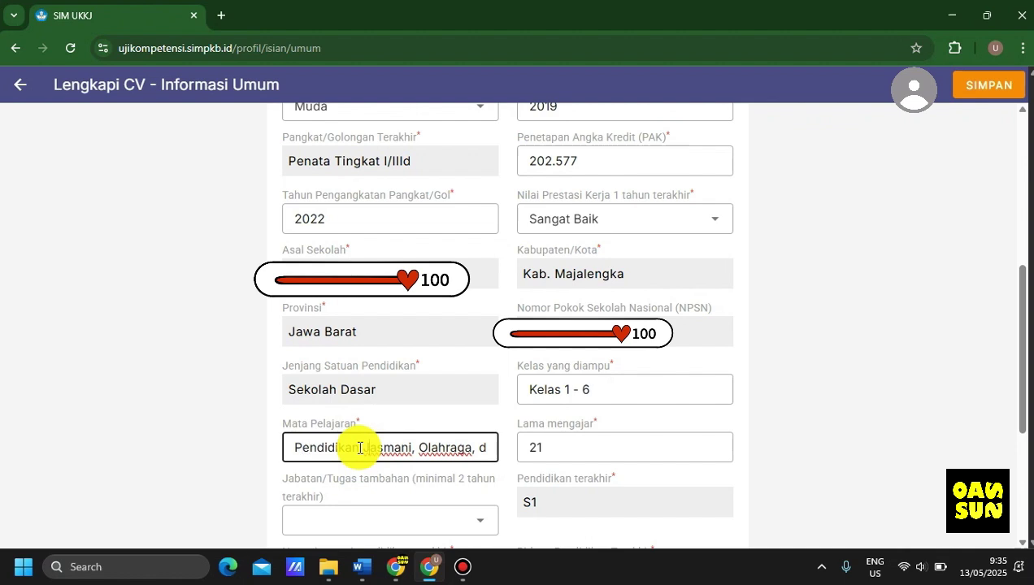
pyautogui.press('Right')
pyautogui.press('Right')
pyautogui.press('Right')
pyautogui.press('Right')
pyautogui.press('Right')
pyautogui.press('Right')
pyautogui.press('Right')
pyautogui.press('Right')
pyautogui.press('Right')
pyautogui.press('Right')
pyautogui.press('Right')
pyautogui.press('Right')
pyautogui.press('Right')
pyautogui.press('Right')
pyautogui.press('Right')
pyautogui.press('Right')
pyautogui.press('Right')
pyautogui.press('Right')
pyautogui.press('Right')
pyautogui.press('Right')
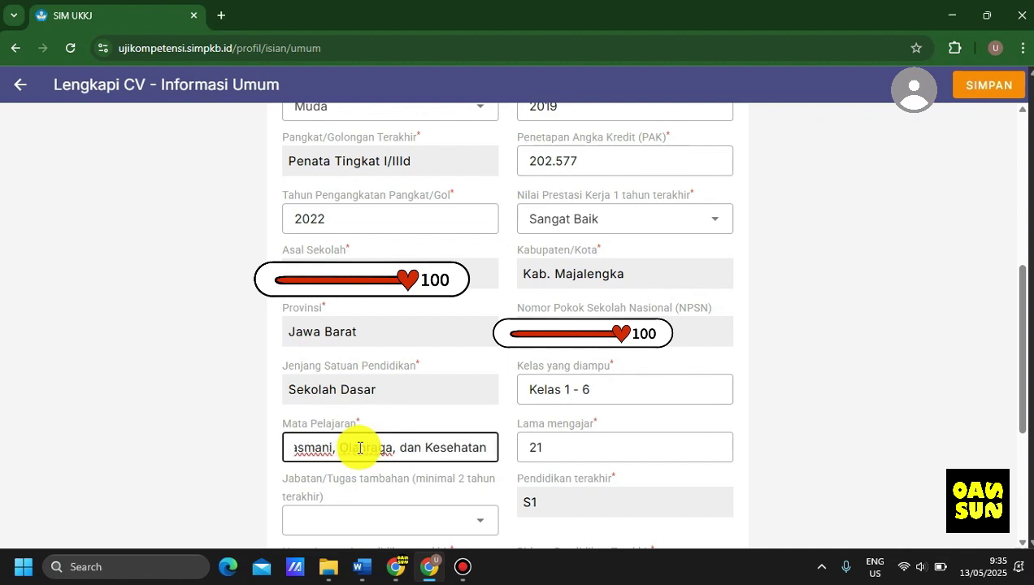
# Replace the Lama mengajar value with 16.
pyautogui.click(551, 446)
pyautogui.press('BackSpace')
pyautogui.press('BackSpace')
pyautogui.write('1')
pyautogui.write('6')
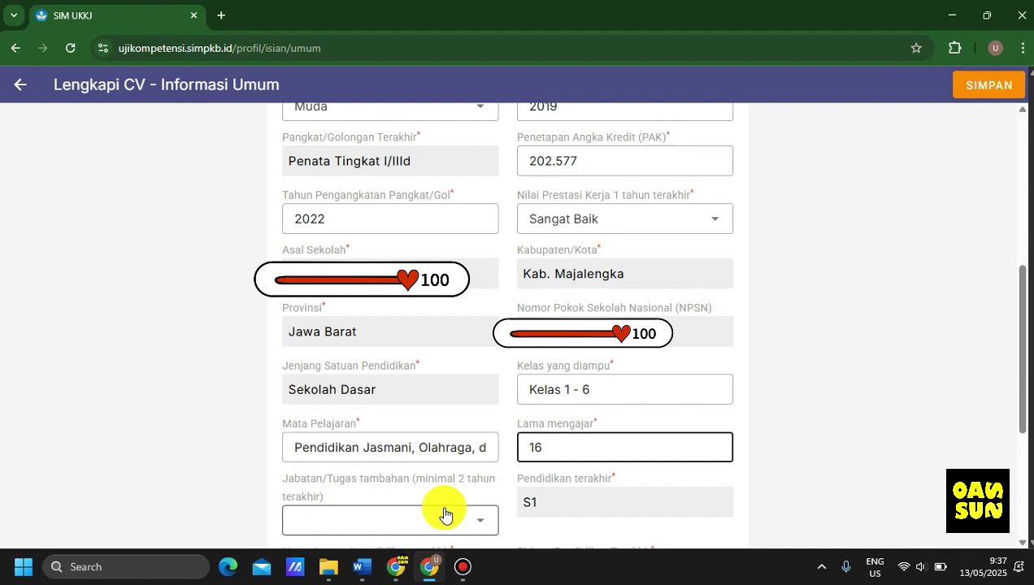
# Set Jabatan/Tugas tambahan to Lain-lain: Jelaskan and enter Bendahara BOSP as its explanation.
pyautogui.click(485, 520)
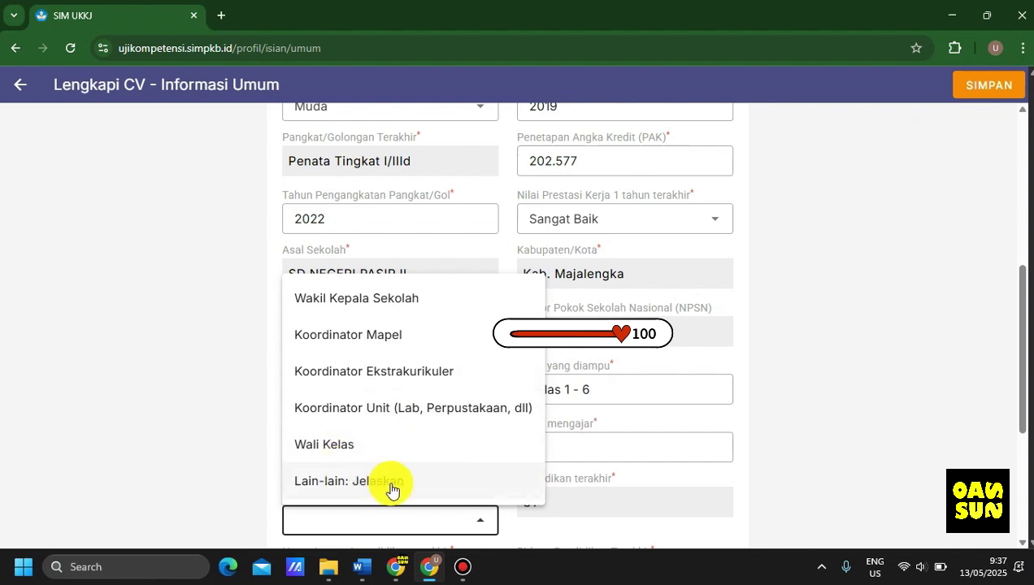
pyautogui.click(324, 486)
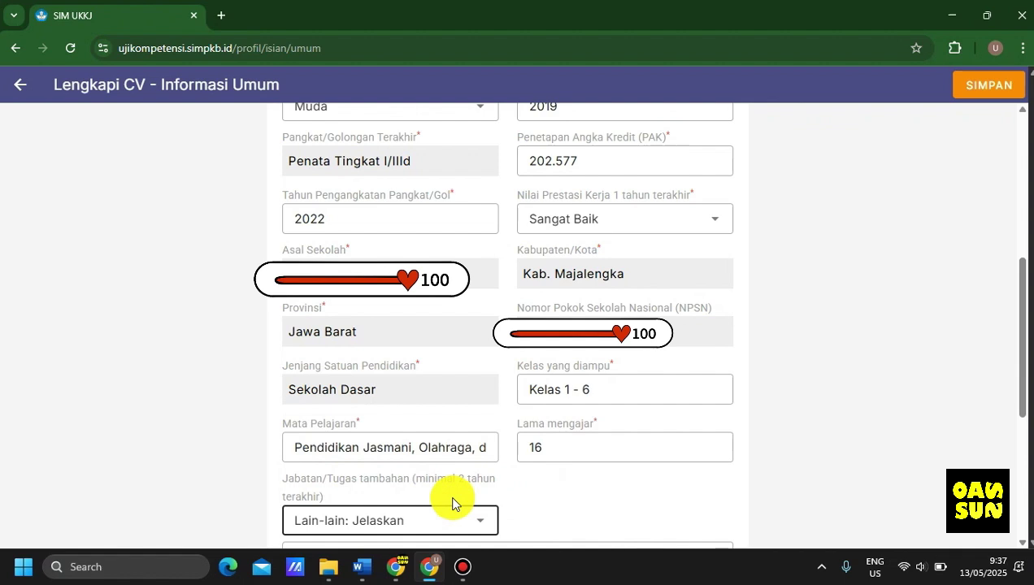
pyautogui.scroll(-4, 453, 504)
pyautogui.click(368, 244)
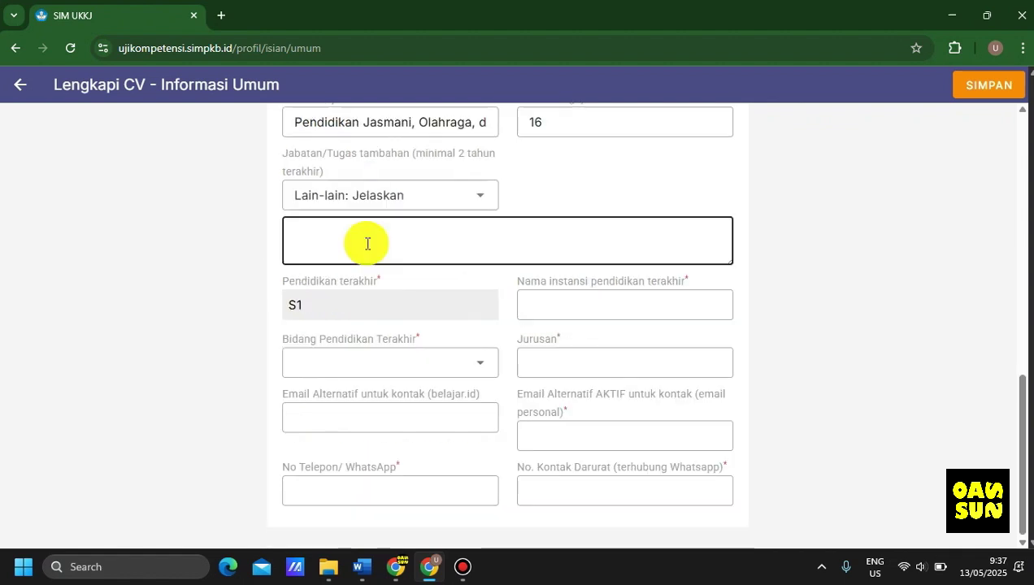
pyautogui.write('Bendahara BOSP')
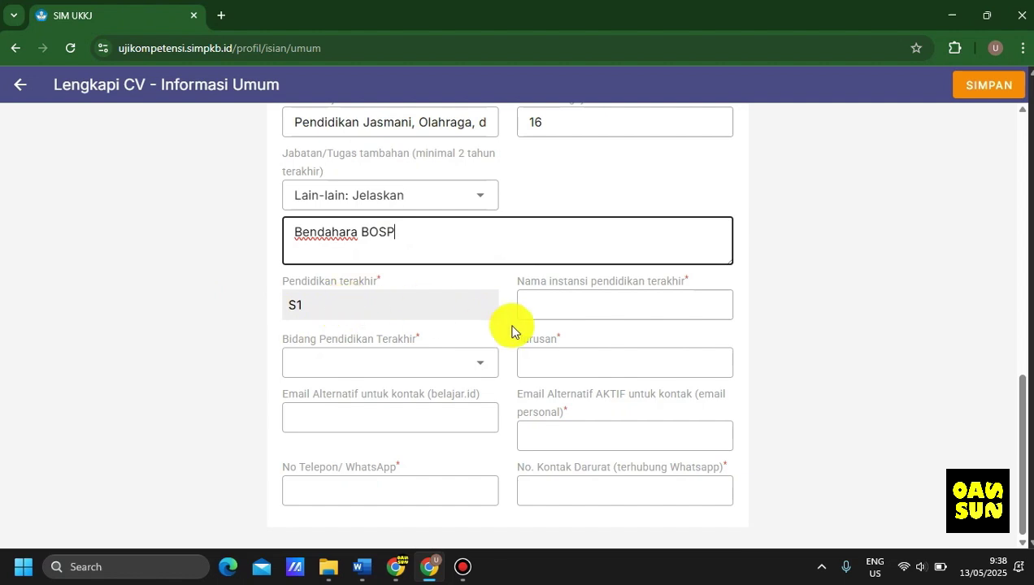
# Enter UNIVERSITAS MAJALENGKA as the last education institution, with Pendidikan as Bidang Pendidikan Terakhir and Pendidikan Olah Raga as Jurusan.
pyautogui.click(547, 313)
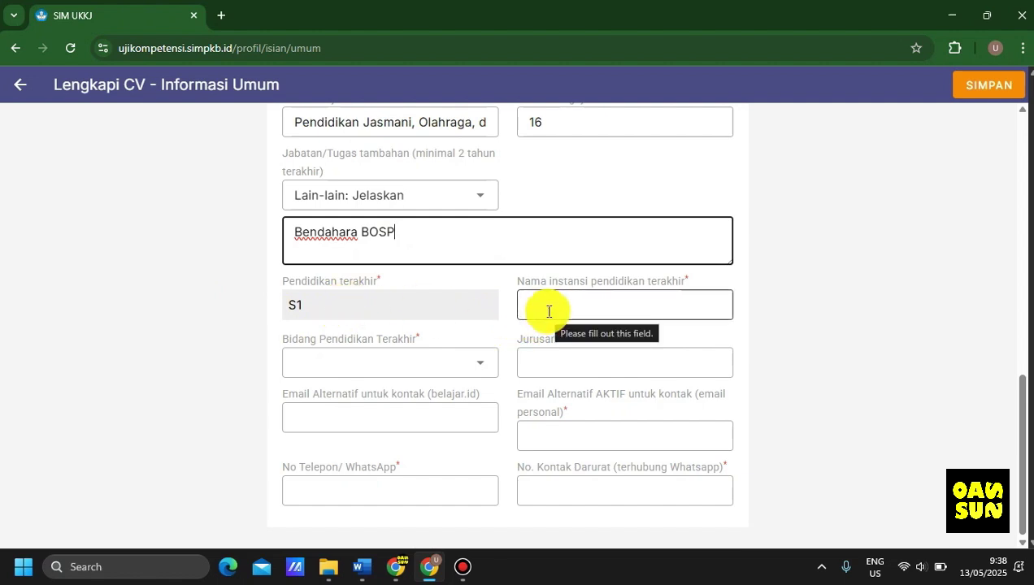
pyautogui.click(548, 311)
pyautogui.write('UNIVERSITAS MAJALENGKA')
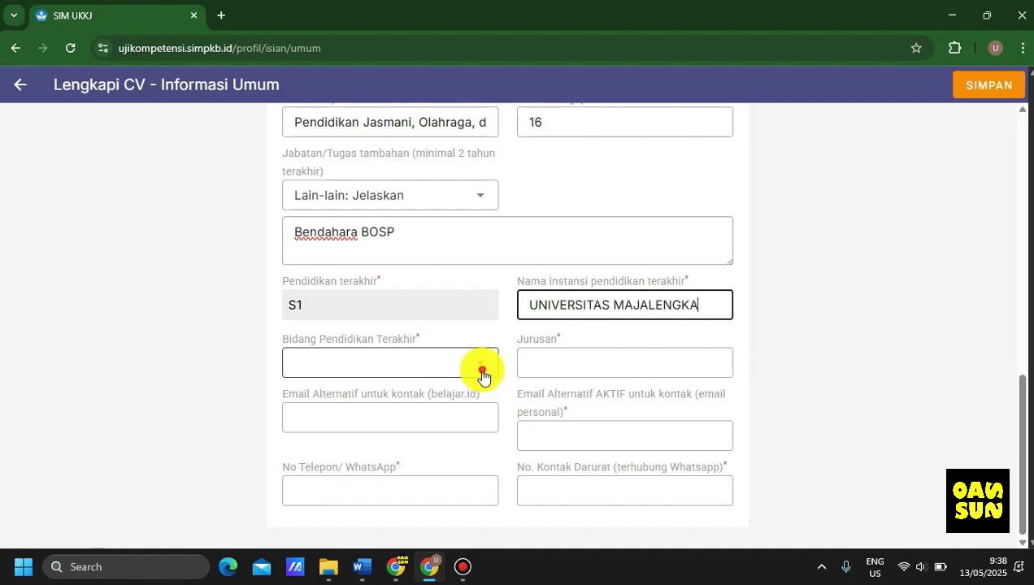
pyautogui.click(480, 375)
pyautogui.click(434, 404)
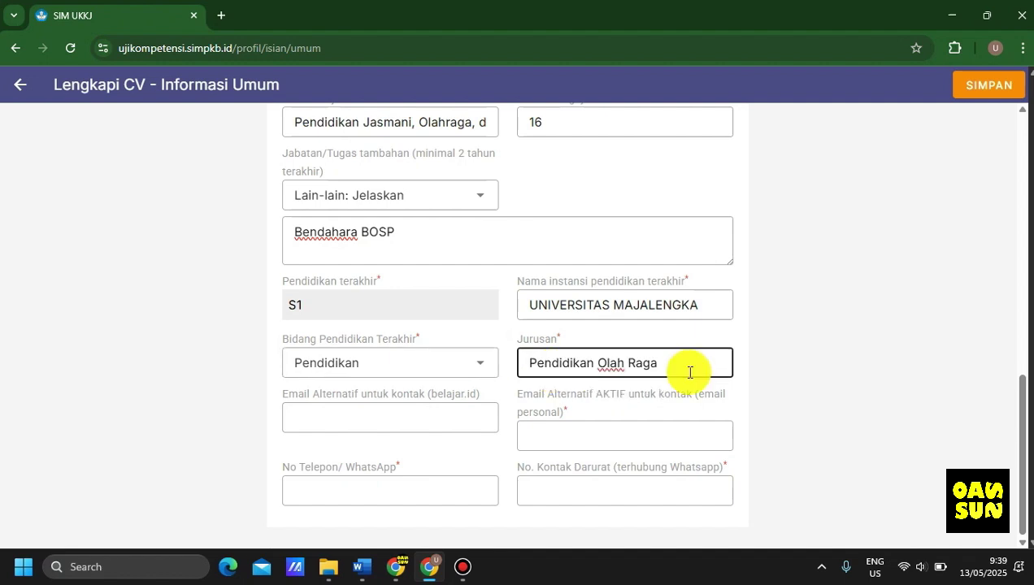
# Fill in the belajar.id e-mail, personal e-mail, WhatsApp number and emergency contact number, and save the Informasi Umum data.
pyautogui.click(428, 422)
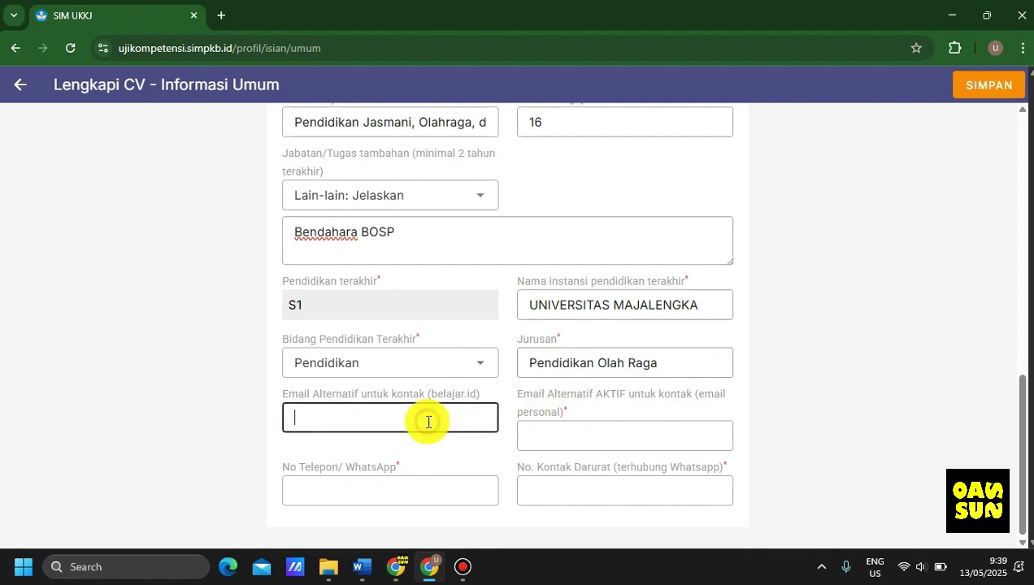
pyautogui.click(525, 430)
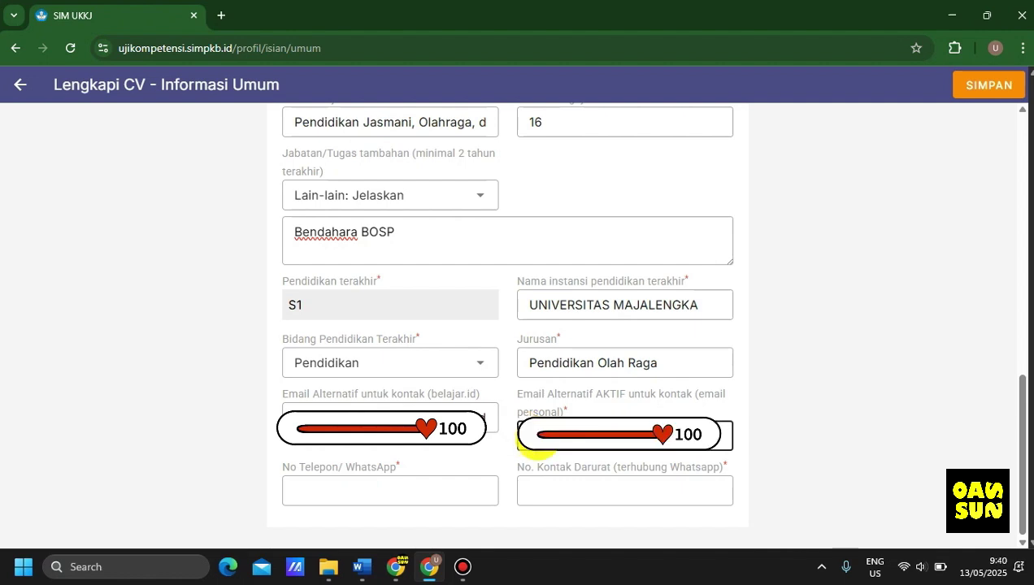
pyautogui.click(394, 495)
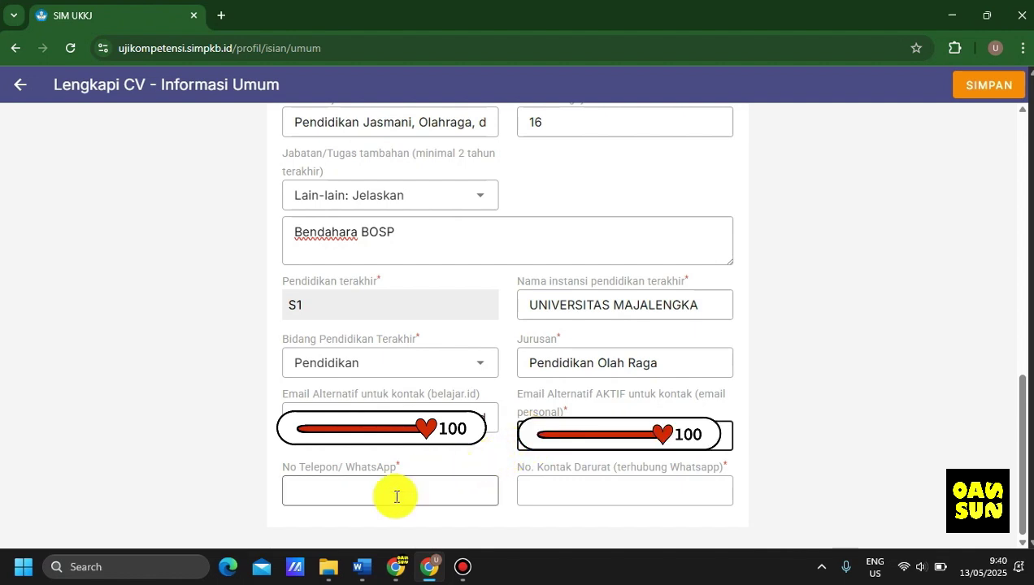
pyautogui.click(553, 492)
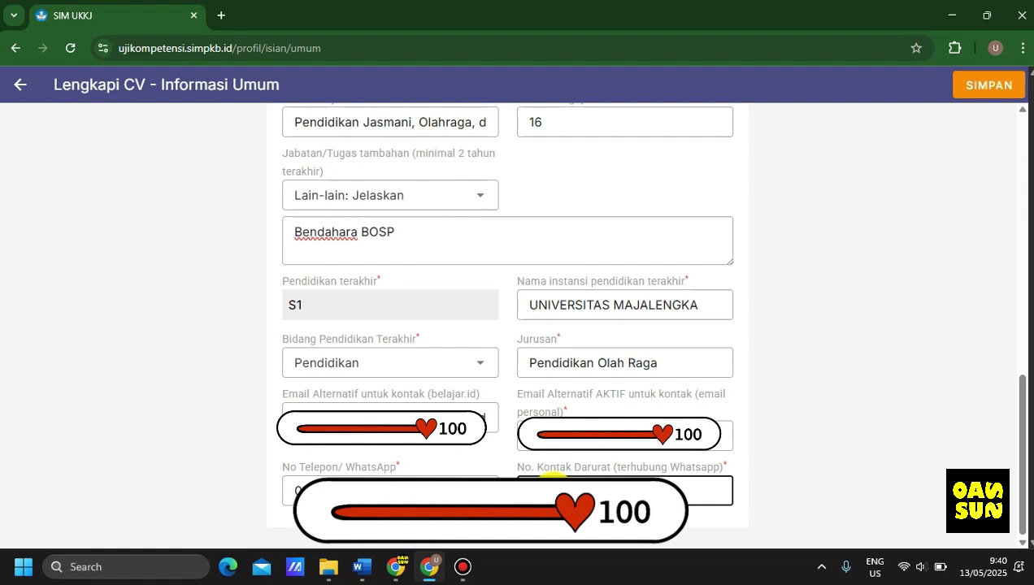
pyautogui.click(984, 91)
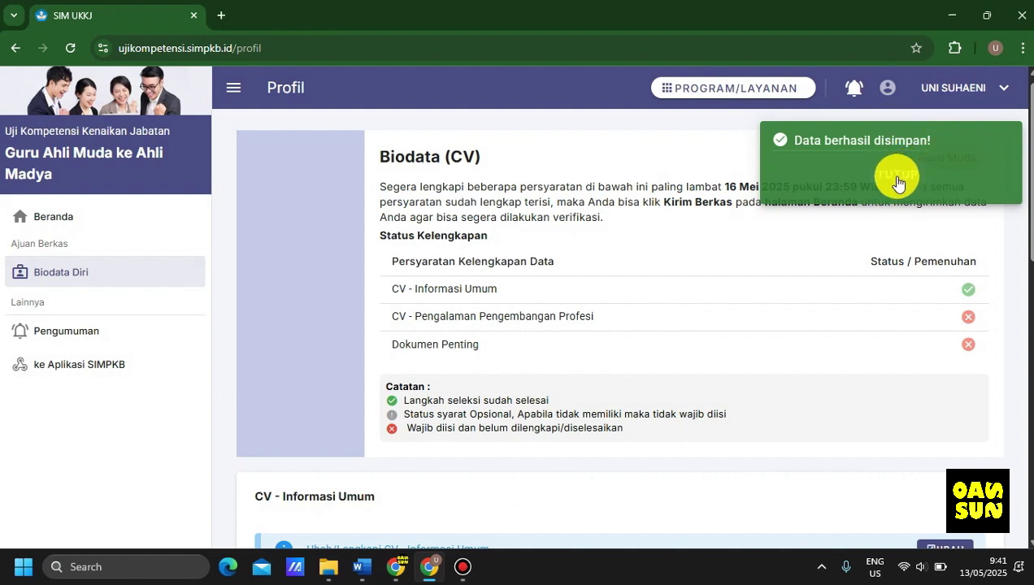
pyautogui.click(896, 175)
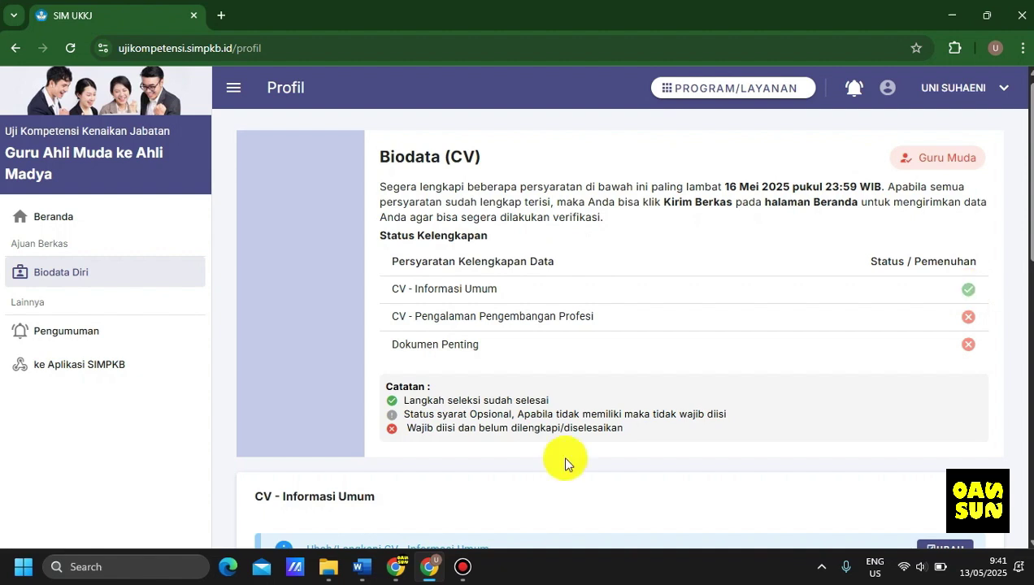
# Open the form for adding CV - Pengalaman Pengembangan Profesi data from the profile page.
pyautogui.scroll(-7, 565, 463)
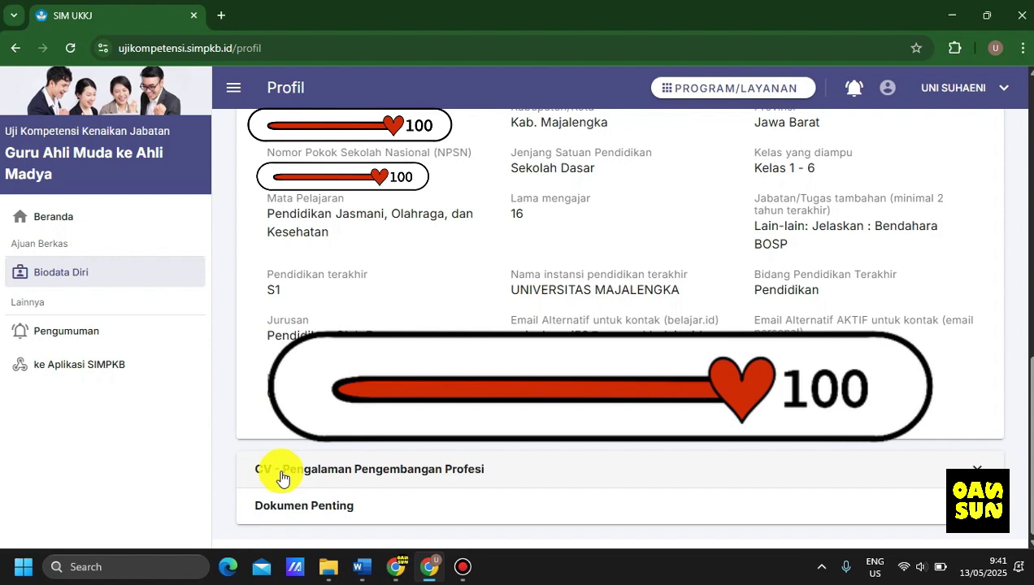
pyautogui.click(445, 472)
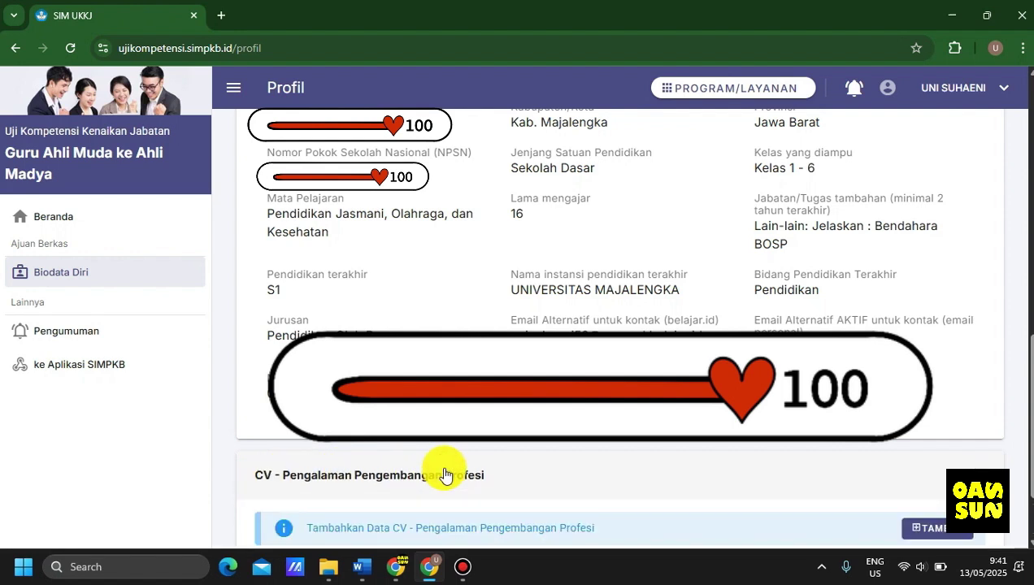
pyautogui.scroll(-2, 959, 430)
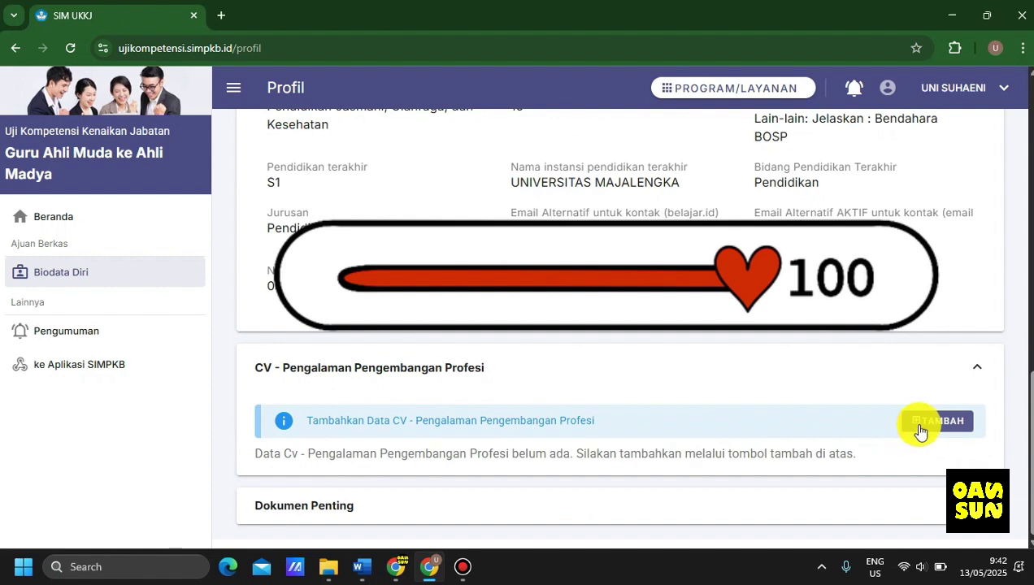
pyautogui.click(926, 431)
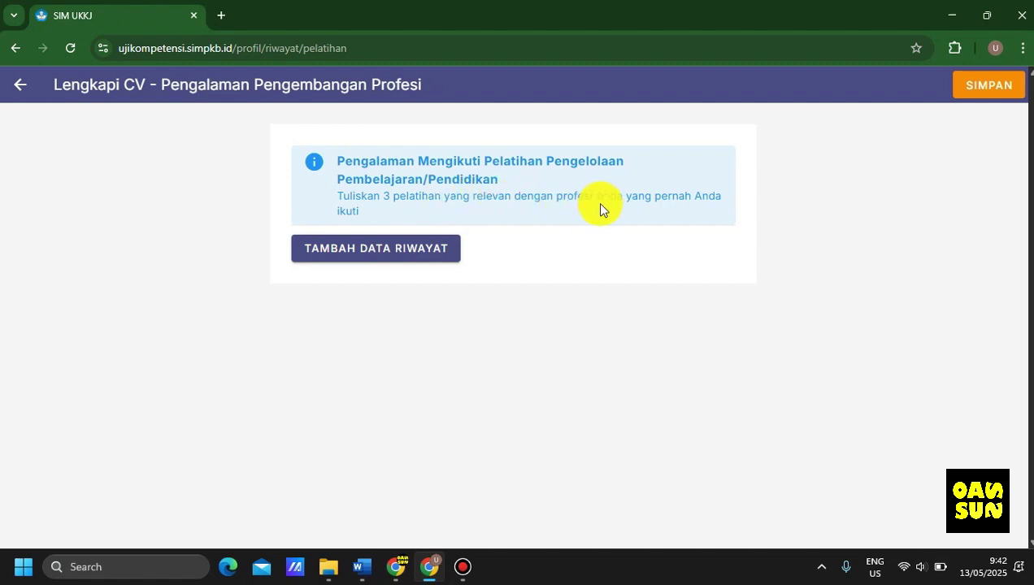
# Add a first training record with the copied name beginning "Pembelajaran yang efektif dan", date 14-10-2024 and organizer Pemerintah Kabupaten/Kota.
pyautogui.click(341, 255)
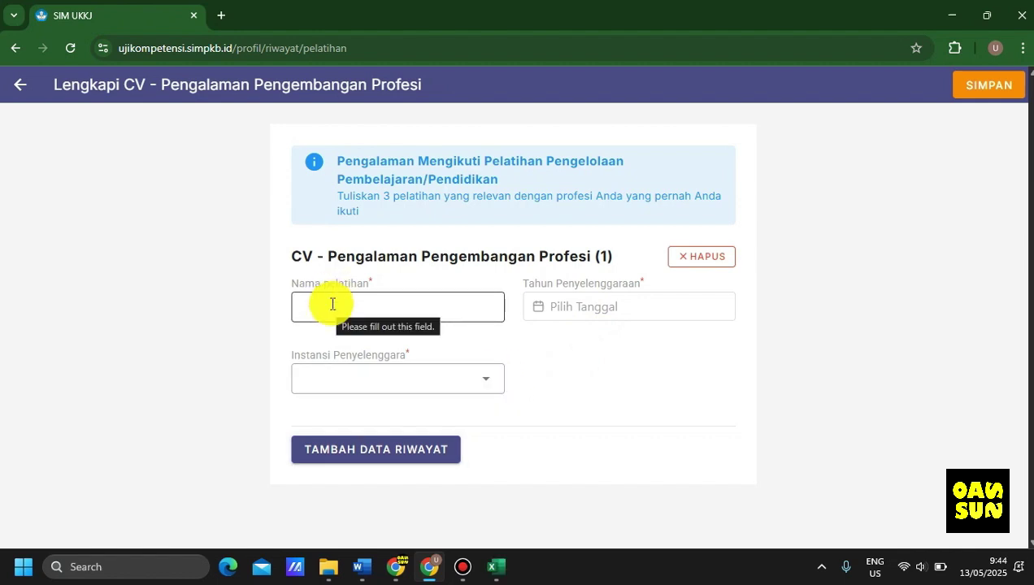
pyautogui.click(332, 304)
pyautogui.hotkey('ctrl', 'v')
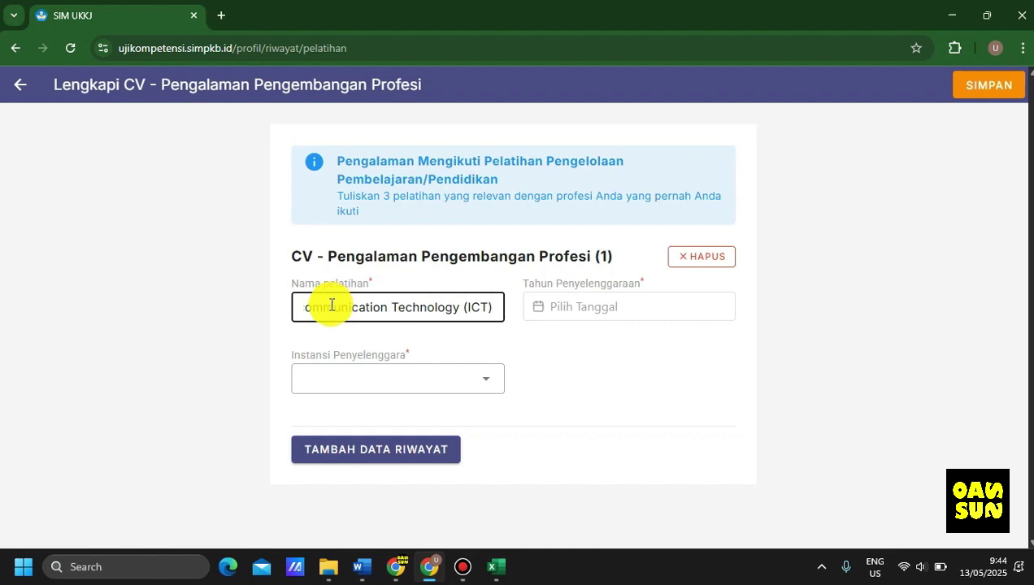
pyautogui.click(559, 309)
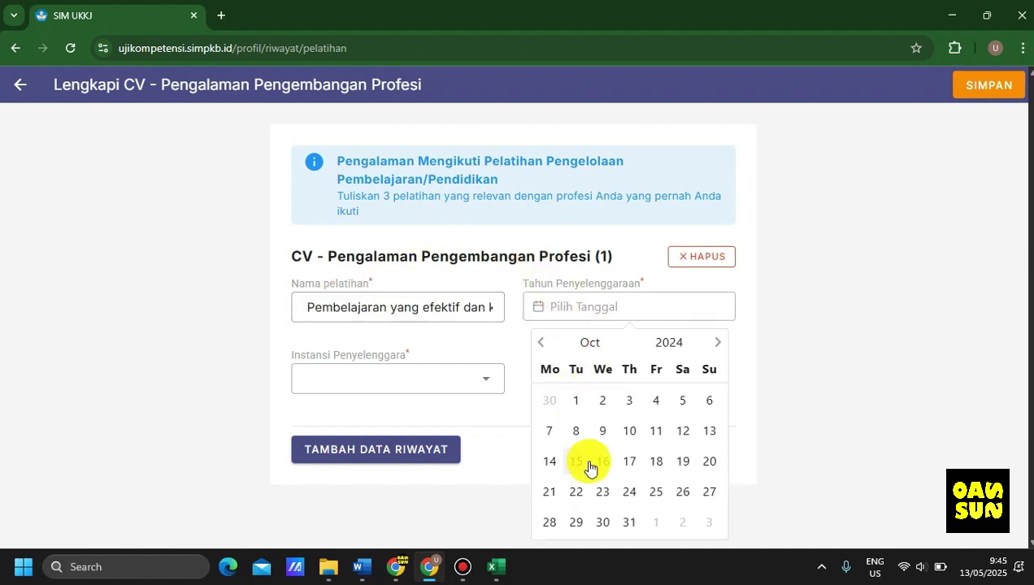
pyautogui.click(550, 463)
pyautogui.click(489, 387)
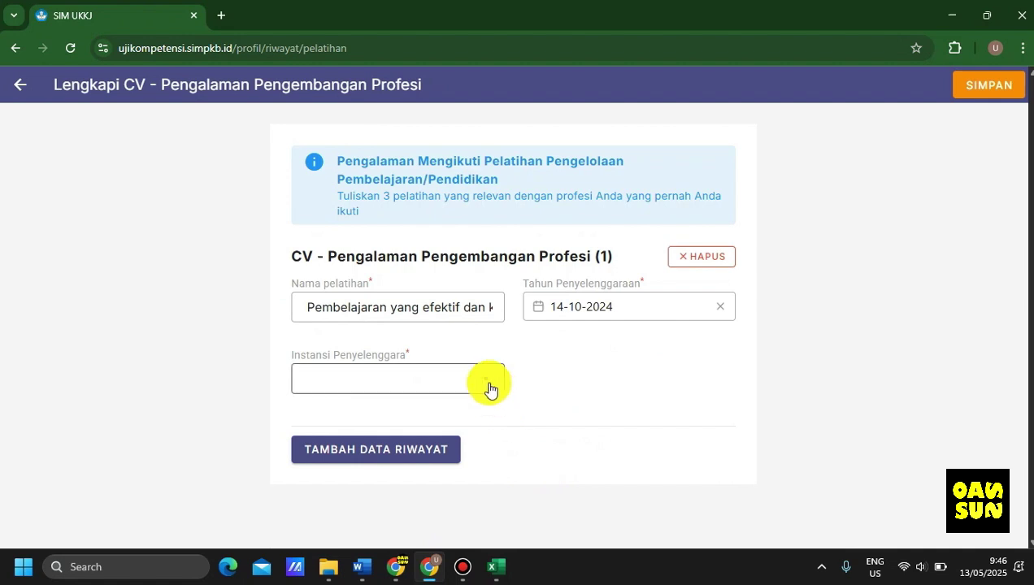
pyautogui.click(490, 388)
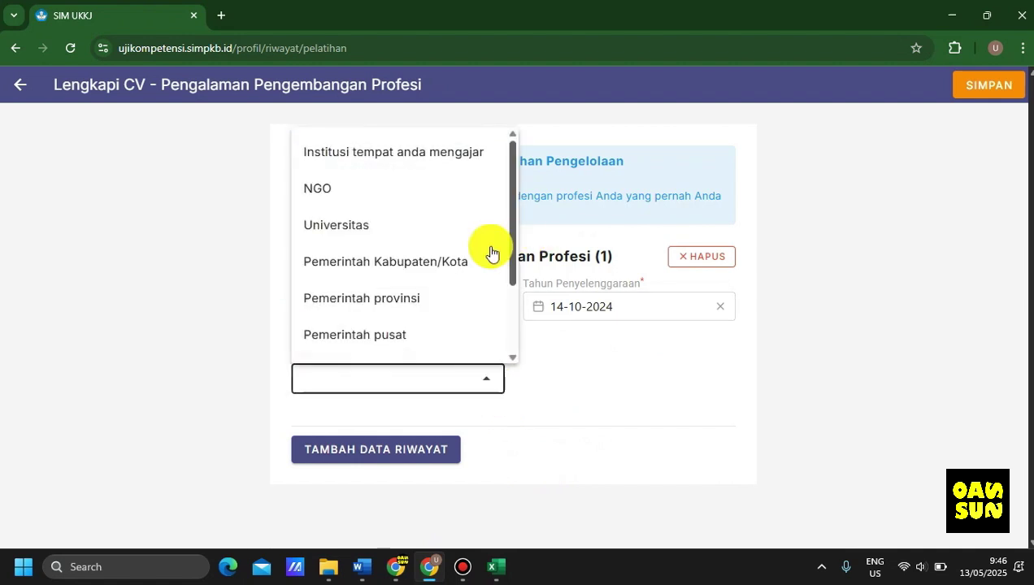
pyautogui.click(401, 267)
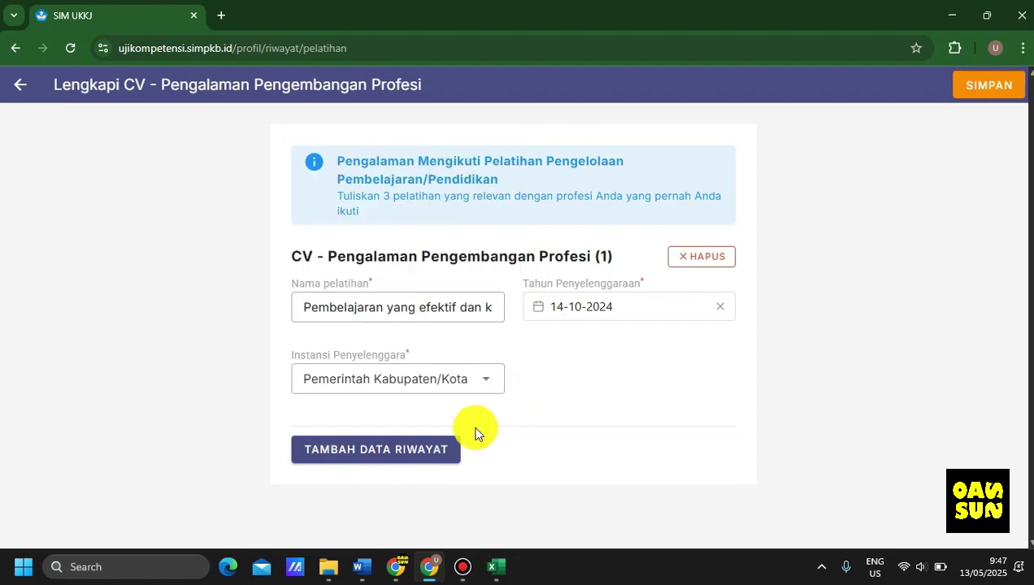
# Add a second training record and paste the copied name beginning "Profesionalisme Guru dalam" into Nama pelatihan.
pyautogui.click(408, 454)
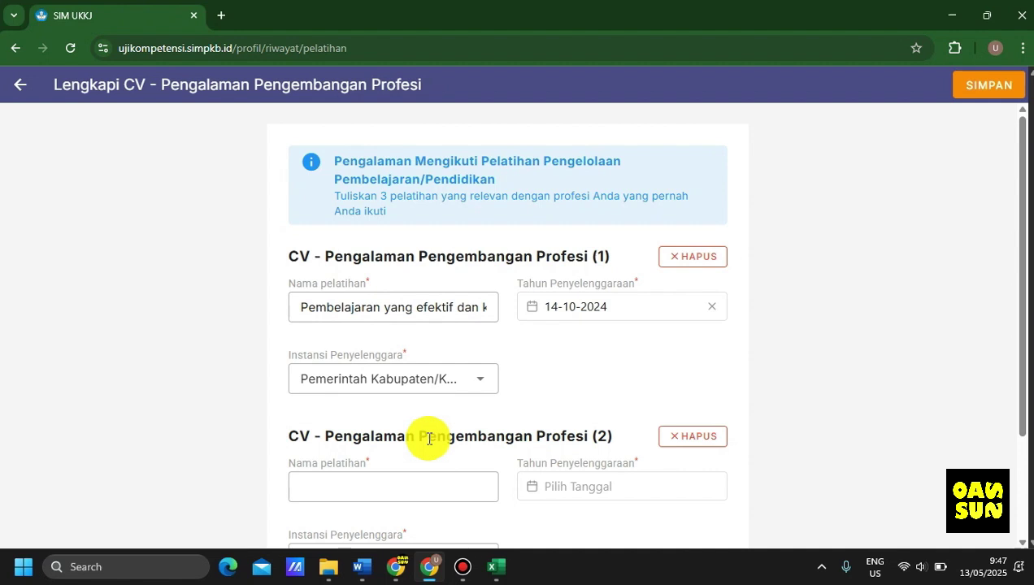
pyautogui.scroll(-2, 428, 439)
pyautogui.click(401, 346)
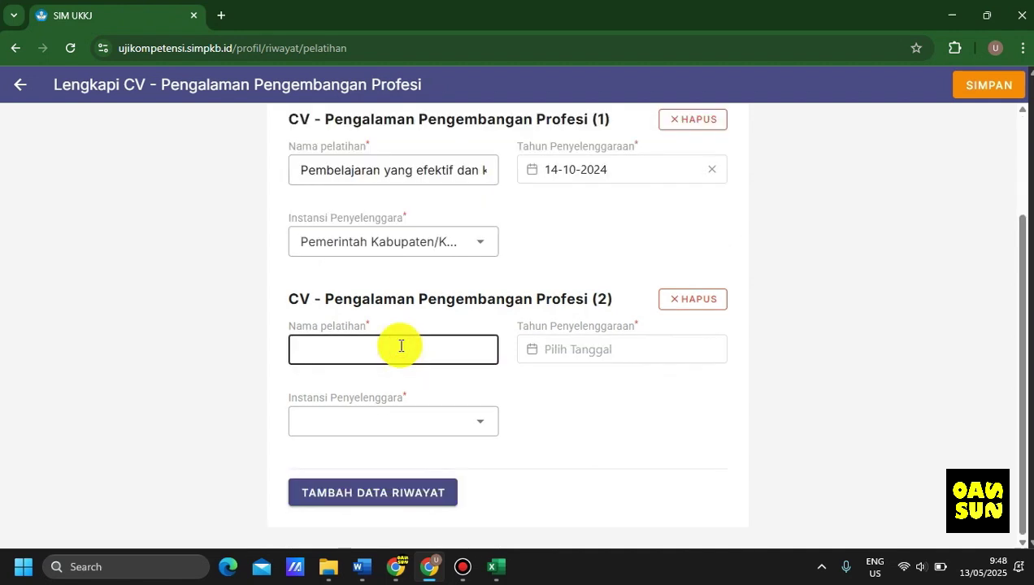
pyautogui.hotkey('ctrl', 'v')
pyautogui.click(506, 380)
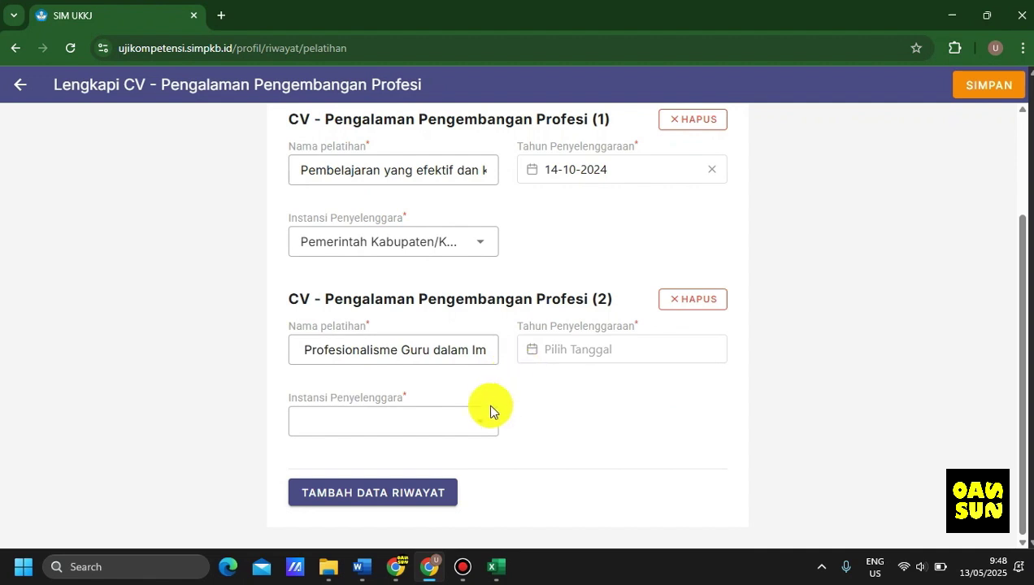
# Set the second training's date to 02-07-2024 and its Instansi Penyelenggara to Asosiasi profesi/Komunitas Guru.
pyautogui.click(565, 351)
pyautogui.click(533, 130)
pyautogui.click(533, 130)
pyautogui.click(532, 104)
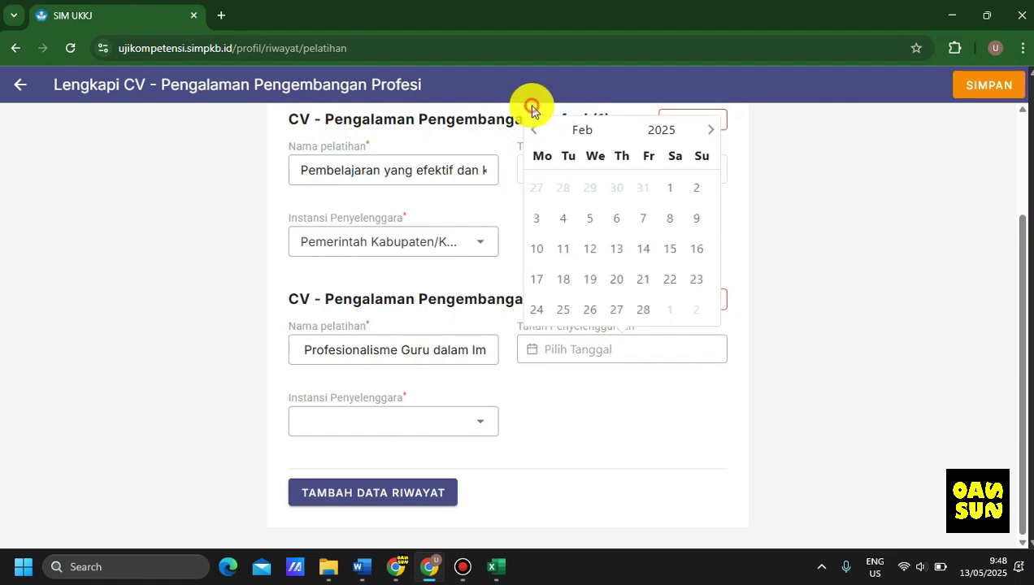
pyautogui.click(531, 107)
pyautogui.click(574, 354)
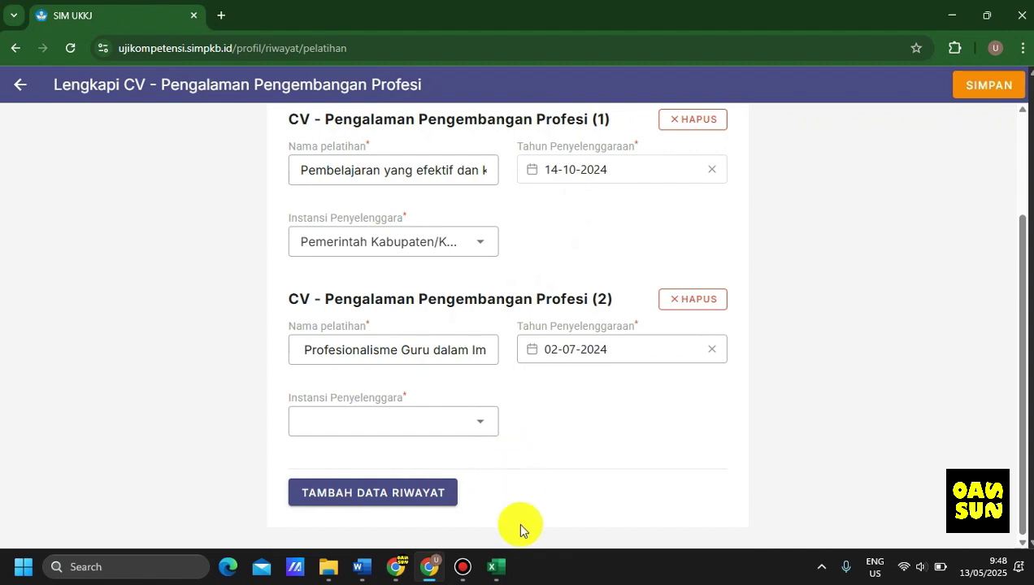
pyautogui.click(487, 421)
pyautogui.scroll(-2, 502, 325)
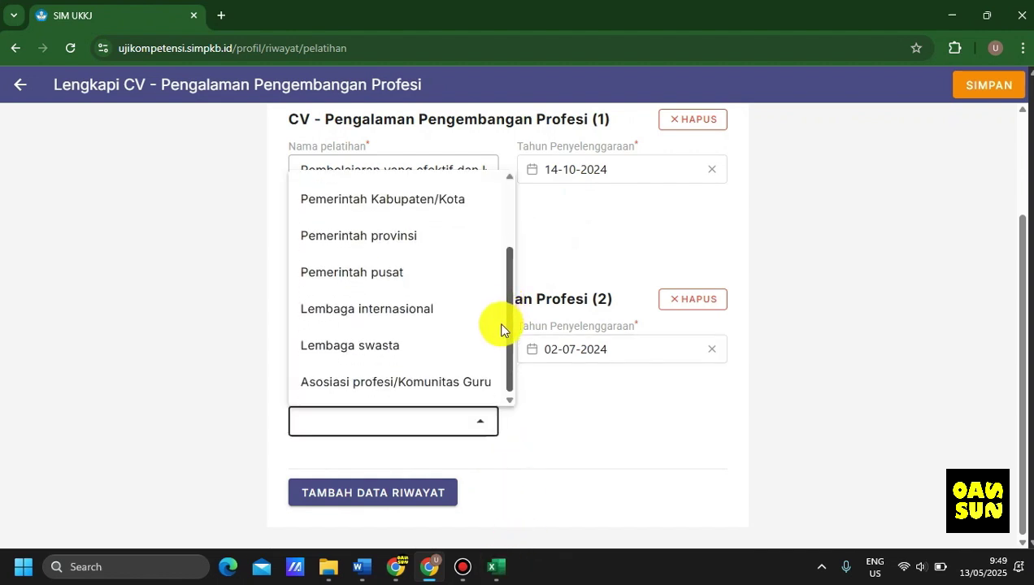
pyautogui.click(439, 382)
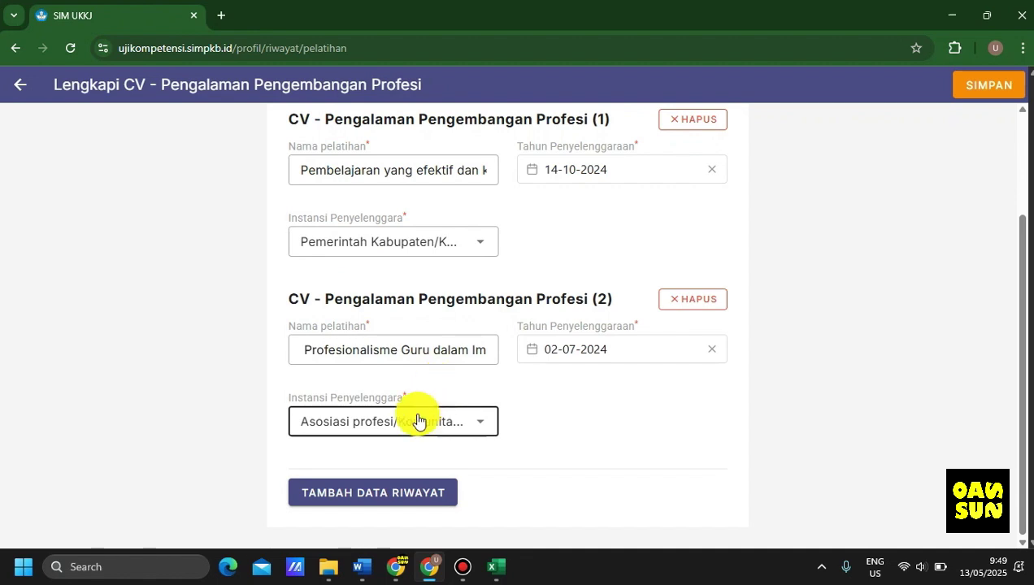
# Add a third training record and paste the copied name beginning "Teachers Profesional" into Nama pelatihan.
pyautogui.click(397, 494)
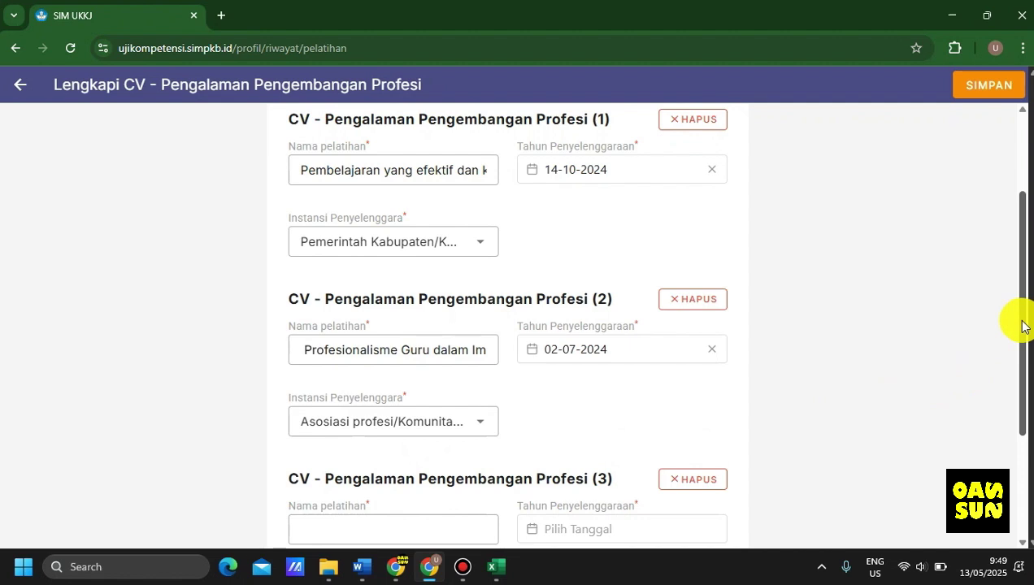
pyautogui.moveTo(1022, 327); pyautogui.dragTo(1022, 425)
pyautogui.click(387, 356)
pyautogui.hotkey('ctrl', 'v')
# Set the third training's date to 31-01-2024 and its Instansi Penyelenggara to Universitas.
pyautogui.click(589, 355)
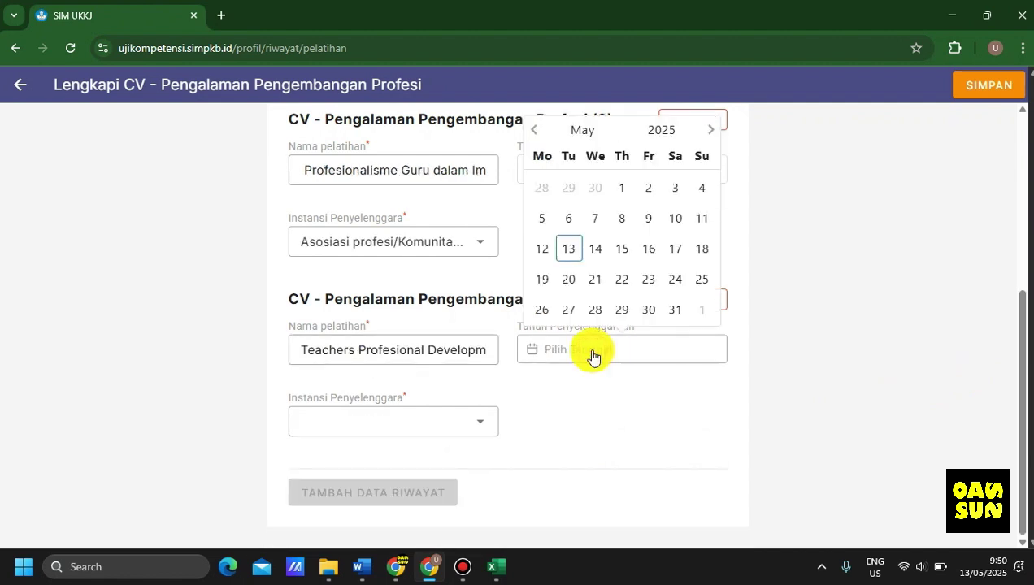
pyautogui.click(671, 129)
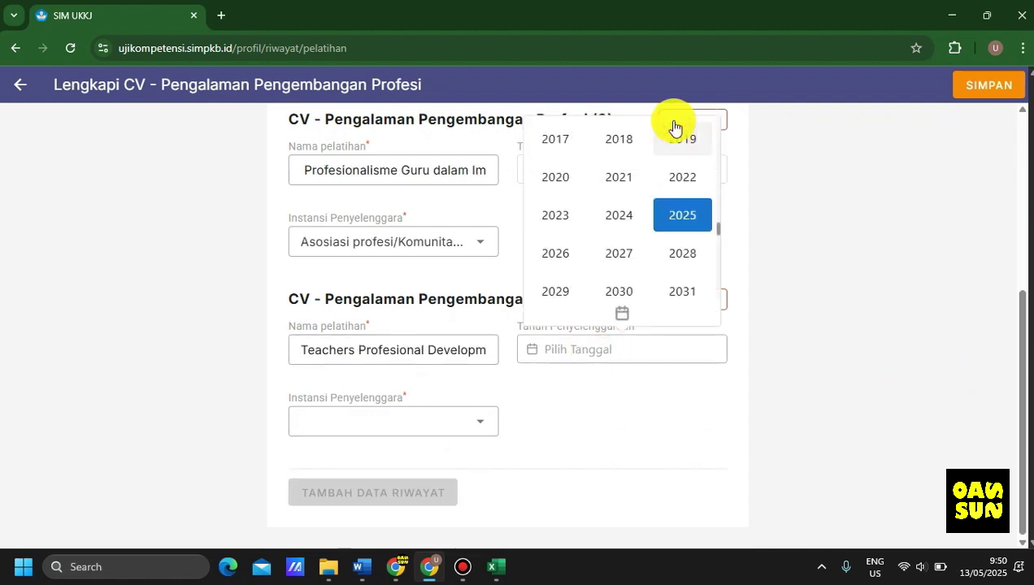
pyautogui.click(627, 213)
pyautogui.click(478, 425)
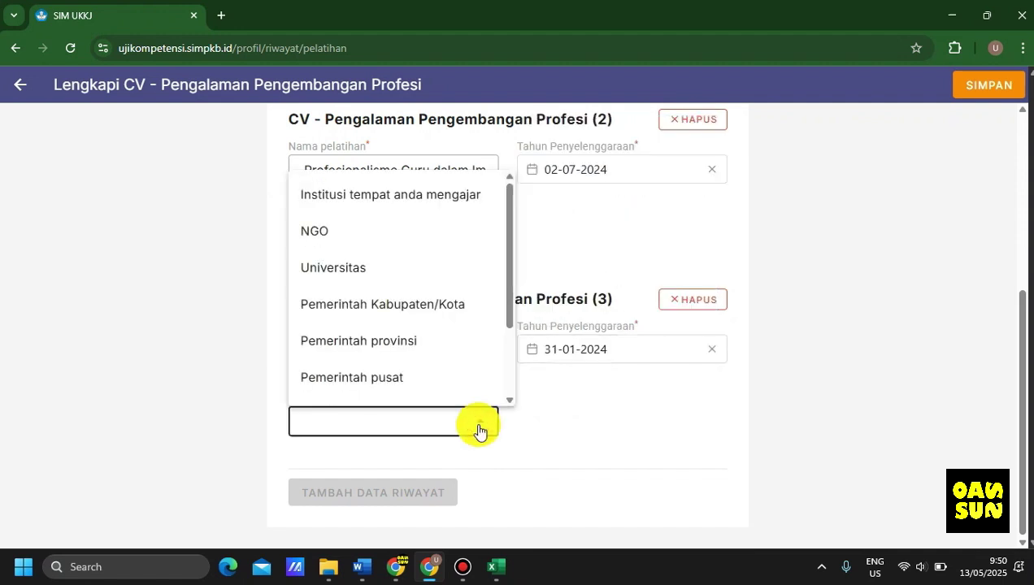
pyautogui.click(343, 269)
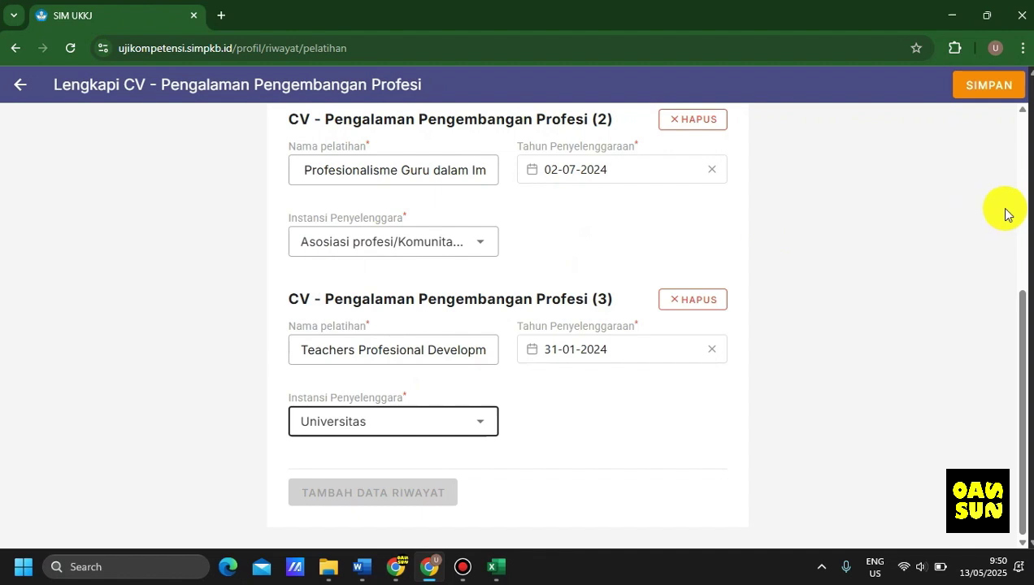
# Save the Pengalaman Pengembangan Profesi records and expand the Dokumen Penting section of the profile.
pyautogui.click(979, 91)
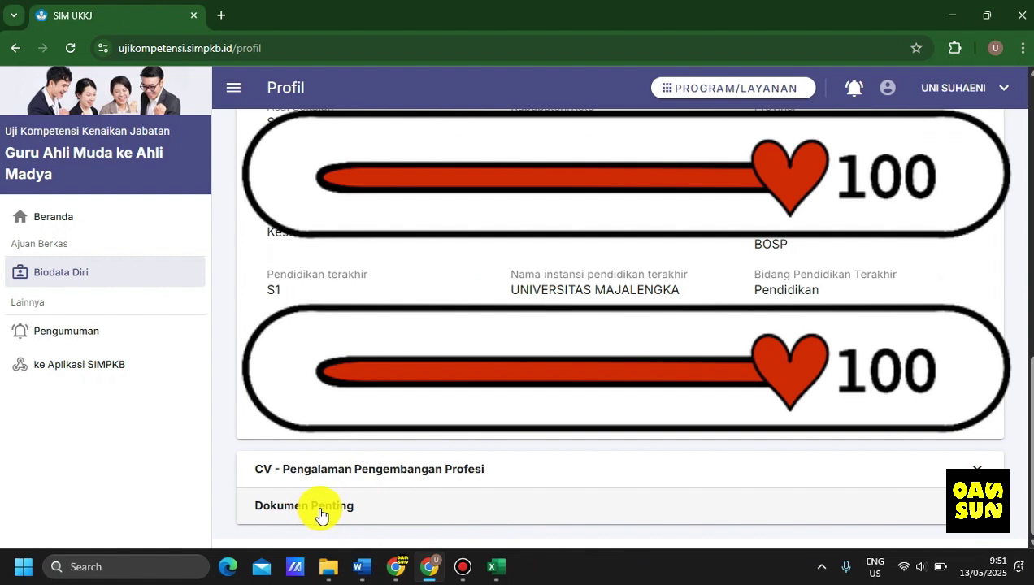
pyautogui.click(319, 511)
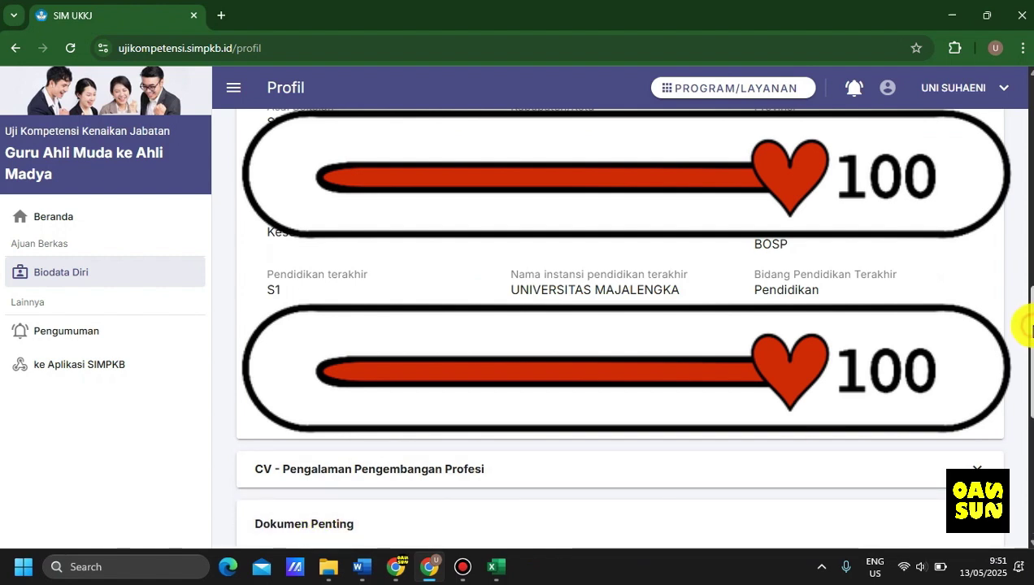
pyautogui.moveTo(1032, 329); pyautogui.dragTo(1032, 448)
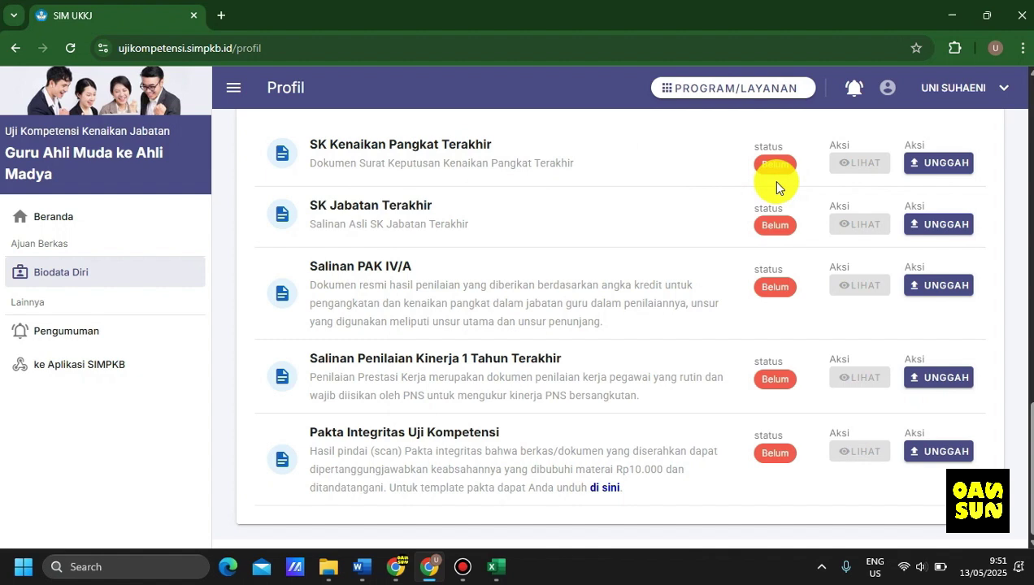
# Upload the PDF whose name begins with "3D-" from the UUKJ 2025 folder in Downloads as SK Kenaikan Pangkat Terakhir.
pyautogui.click(932, 163)
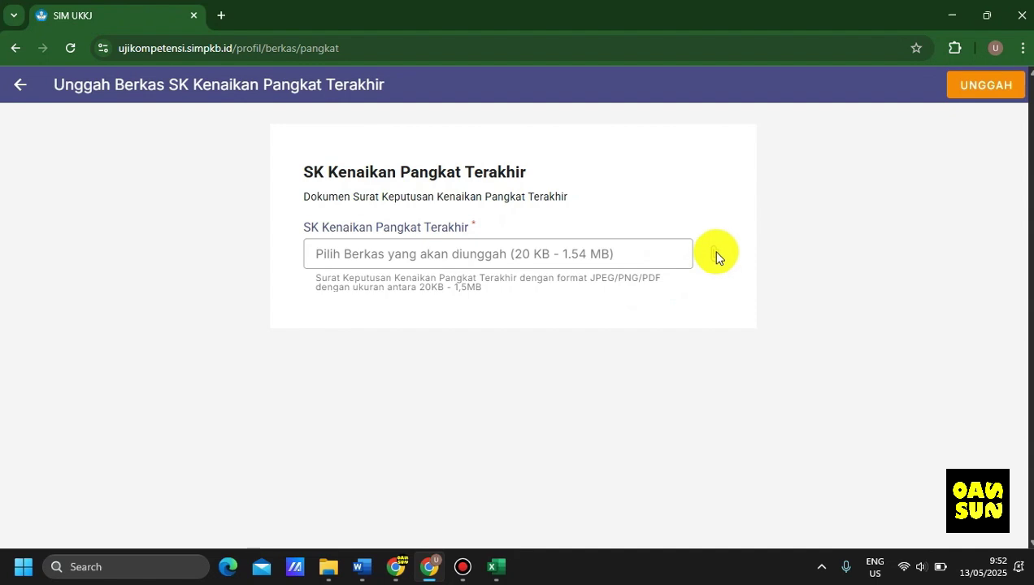
pyautogui.click(613, 262)
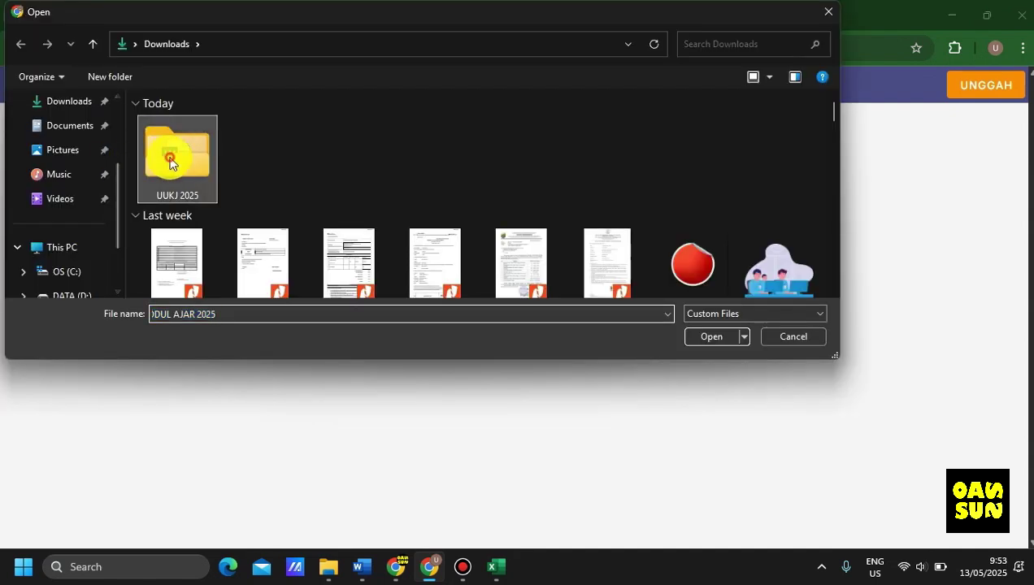
pyautogui.doubleClick(164, 157)
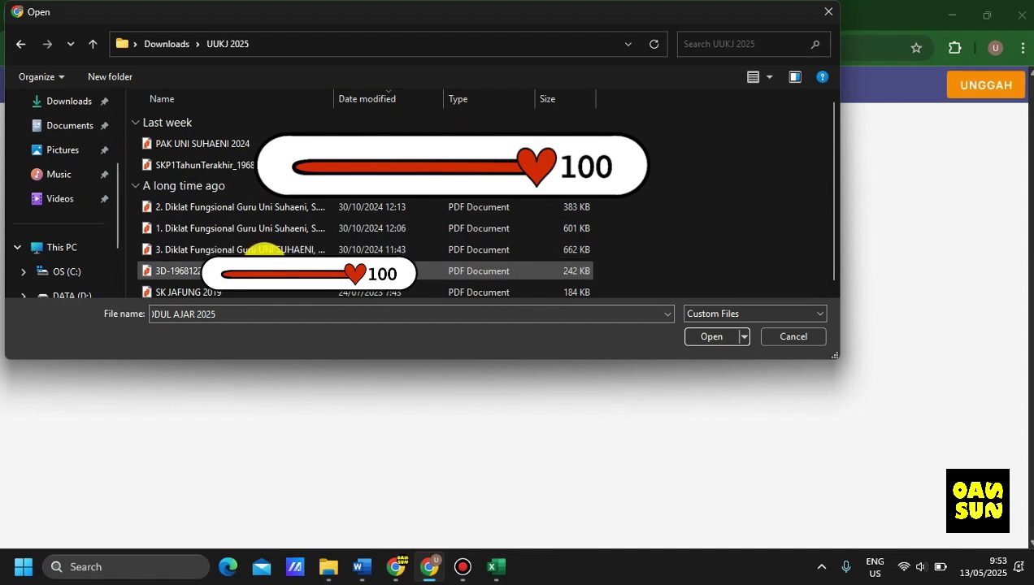
pyautogui.click(268, 268)
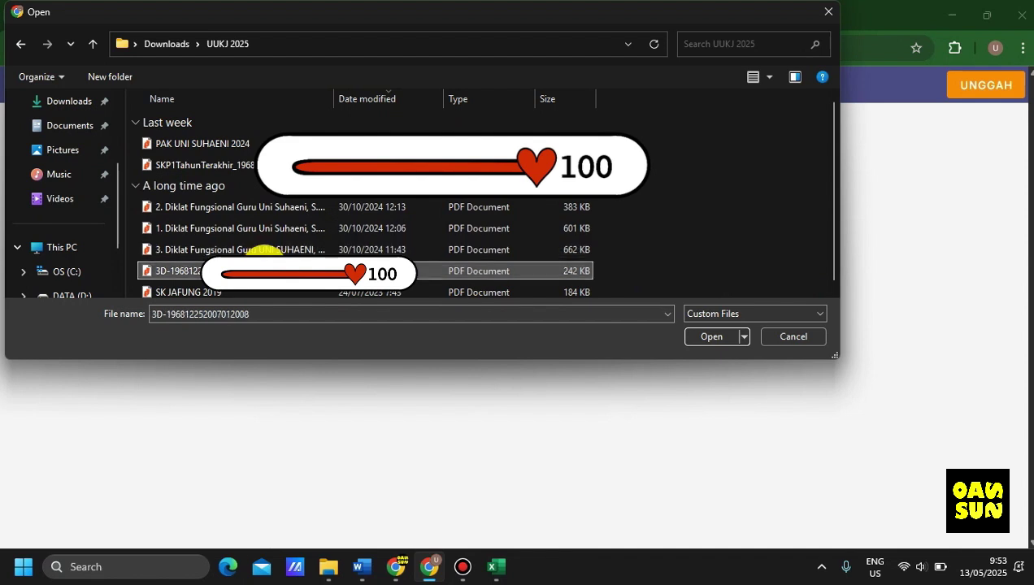
pyautogui.doubleClick(262, 268)
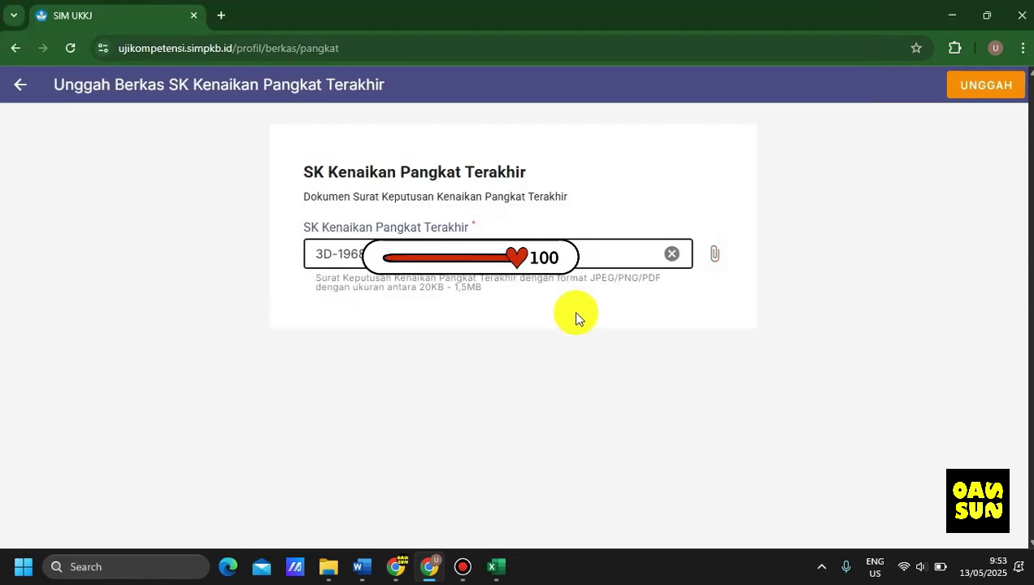
pyautogui.click(975, 86)
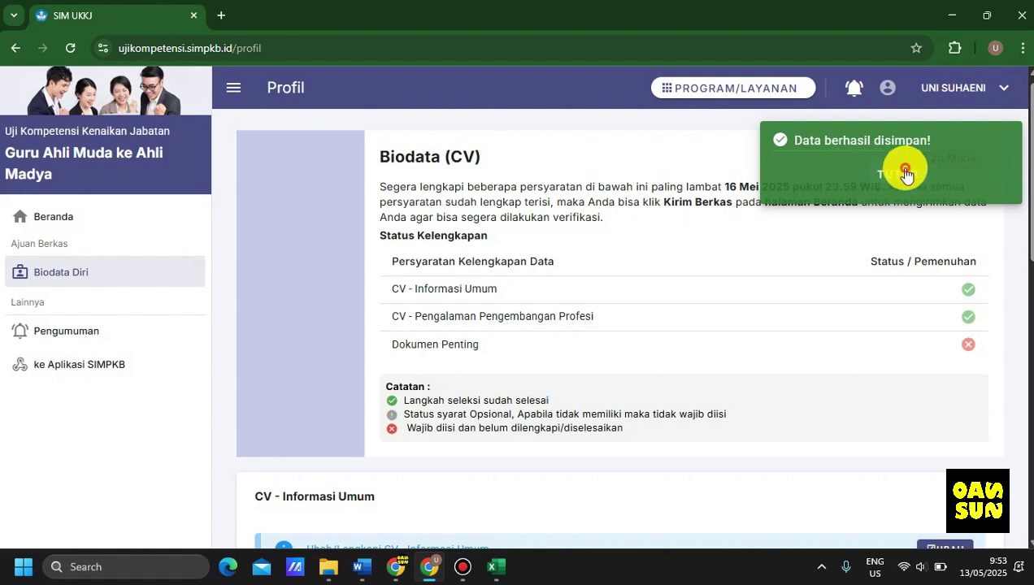
pyautogui.click(906, 174)
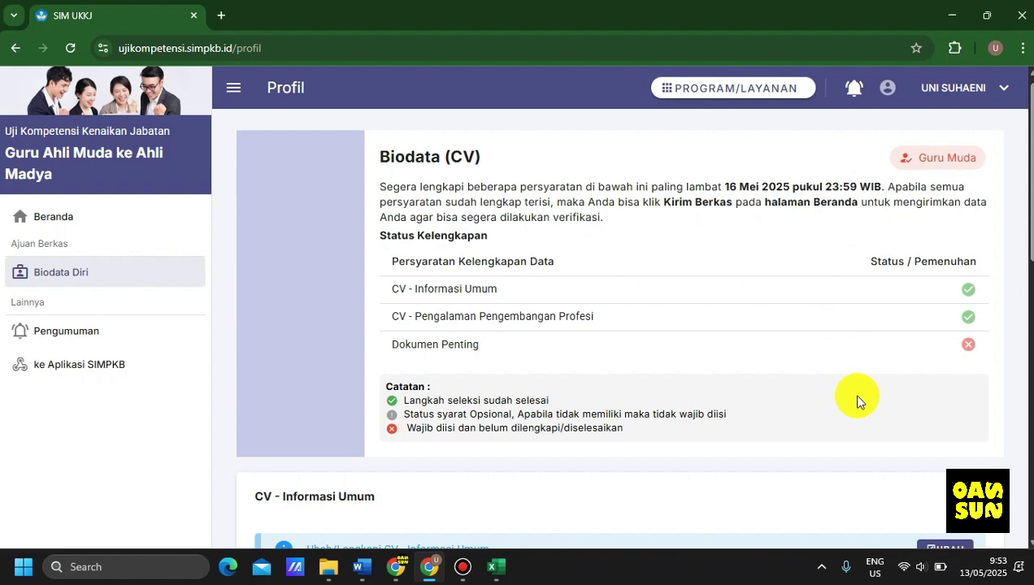
# View the uploaded SK Kenaikan Pangkat Terakhir file from Dokumen Penting, then return to the profile page.
pyautogui.scroll(-10, 422, 514)
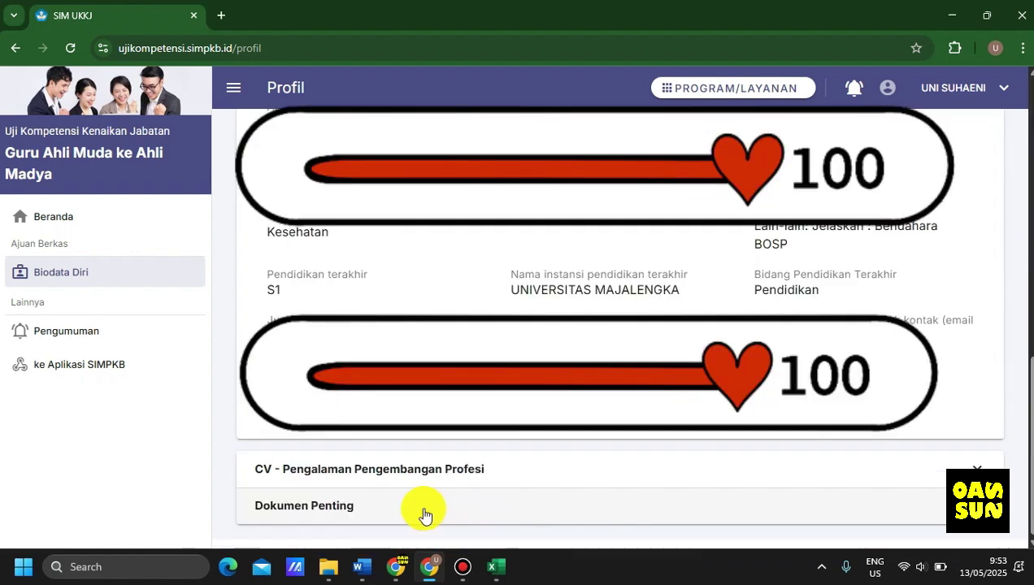
pyautogui.click(423, 513)
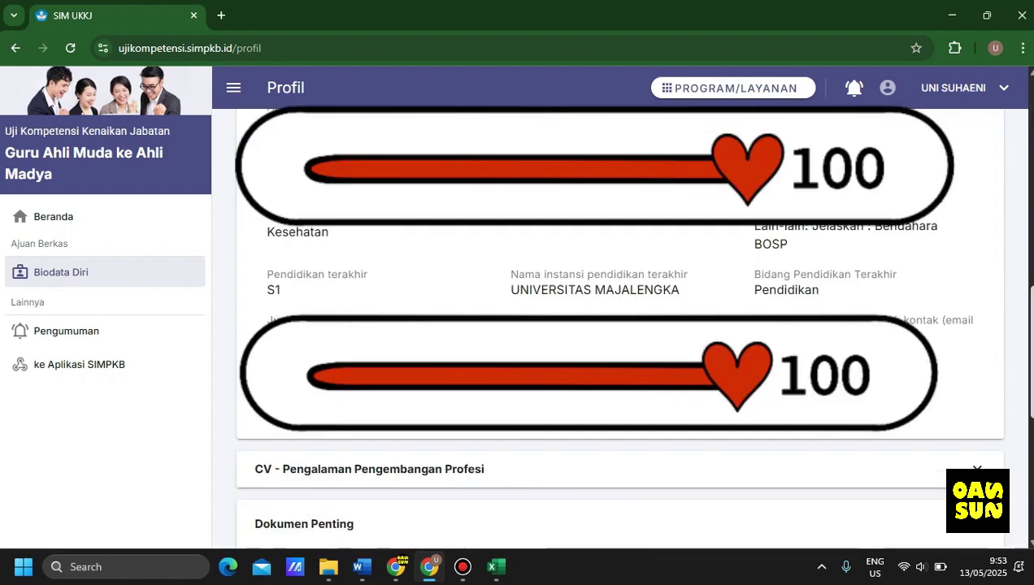
pyautogui.click(1027, 357)
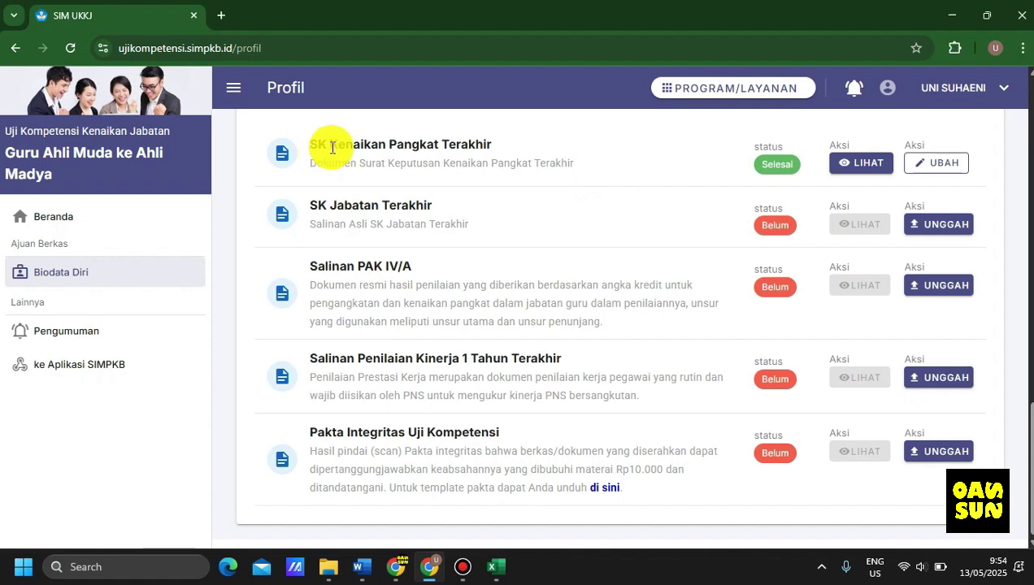
pyautogui.click(862, 165)
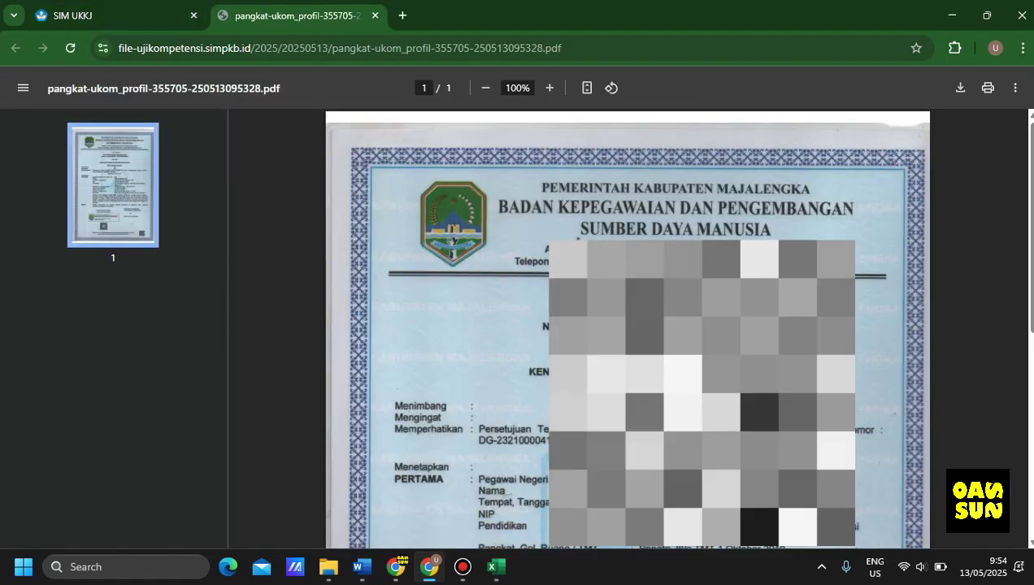
pyautogui.click(112, 23)
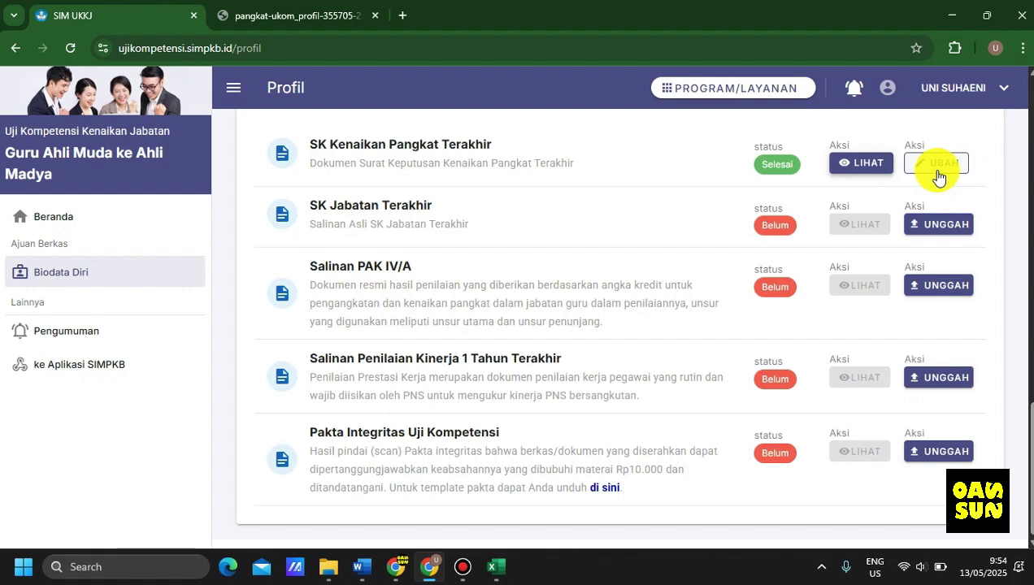
# Upload SK JAFUNG 2019.pdf from the UUKJ 2025 folder as SK Jabatan Terakhir.
pyautogui.click(937, 223)
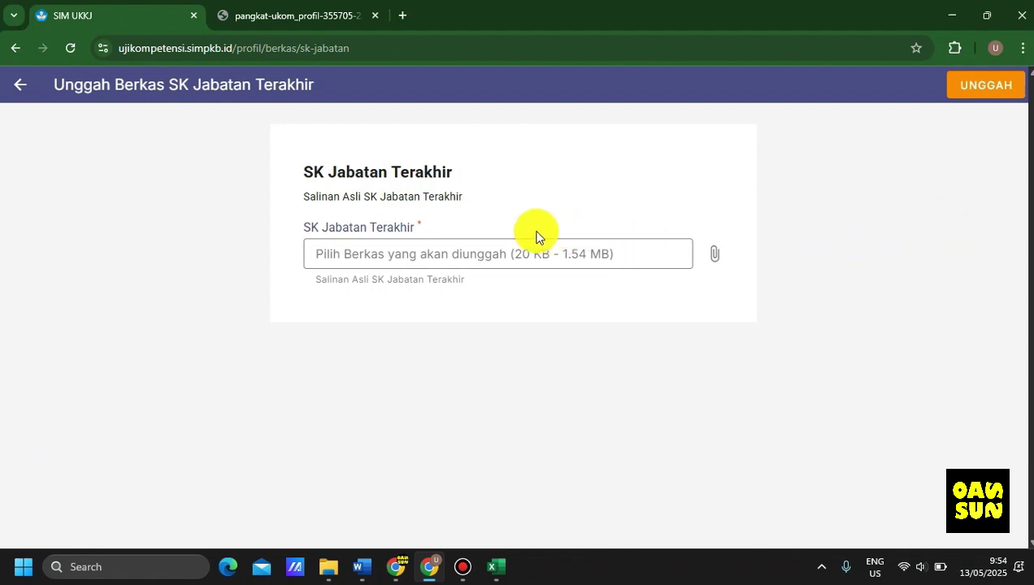
pyautogui.click(499, 264)
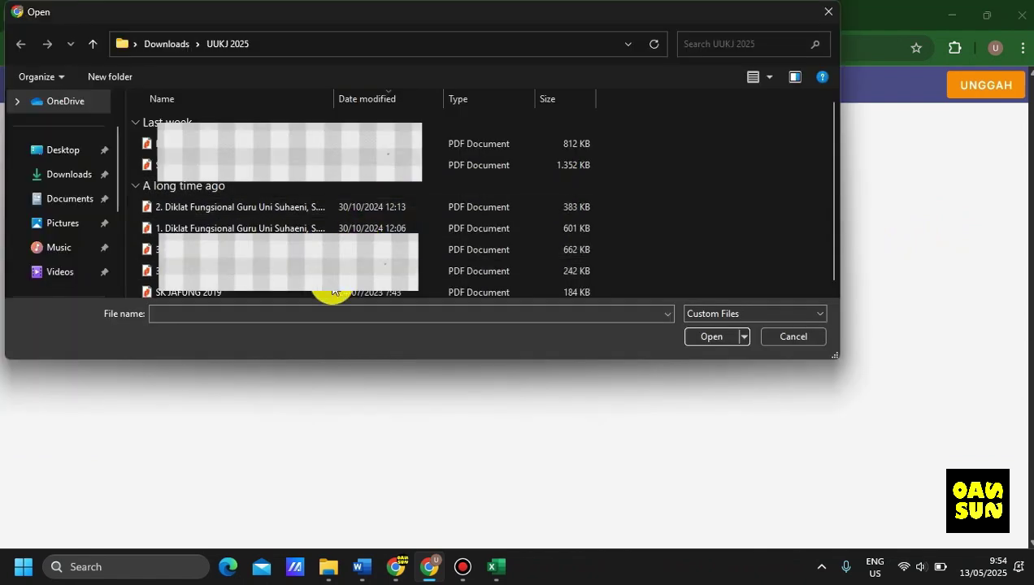
pyautogui.click(329, 294)
pyautogui.doubleClick(329, 294)
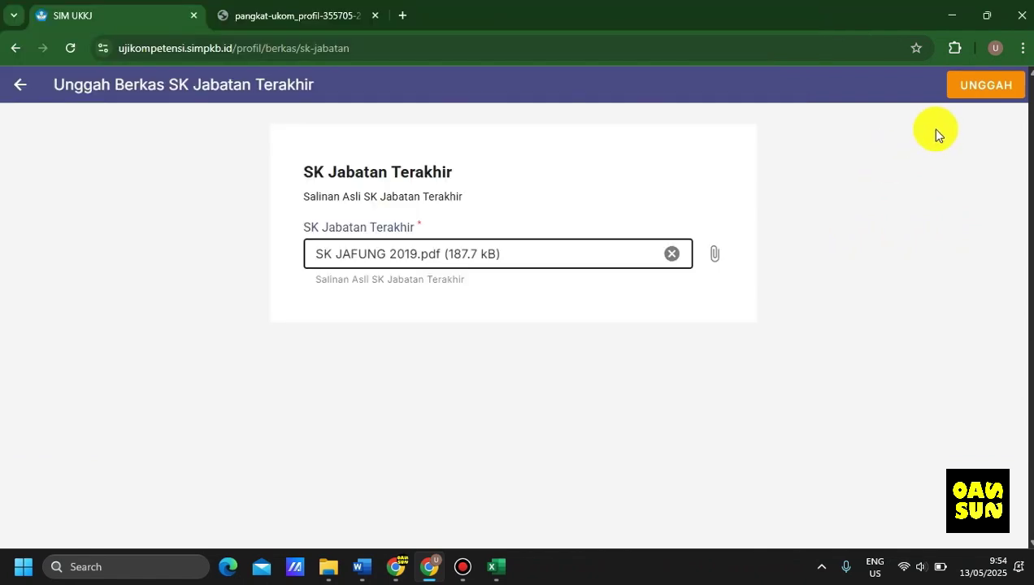
pyautogui.click(982, 89)
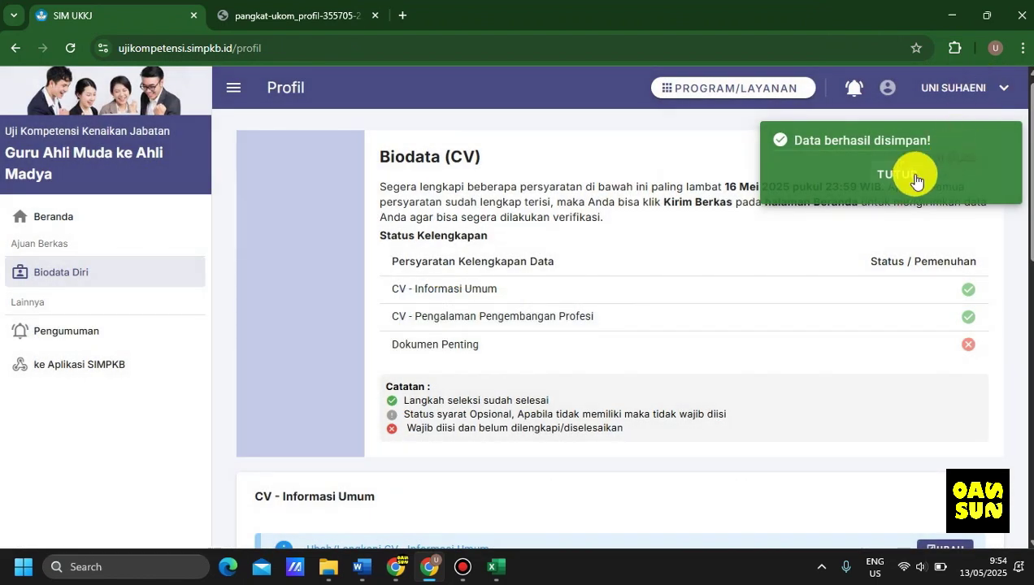
pyautogui.click(908, 174)
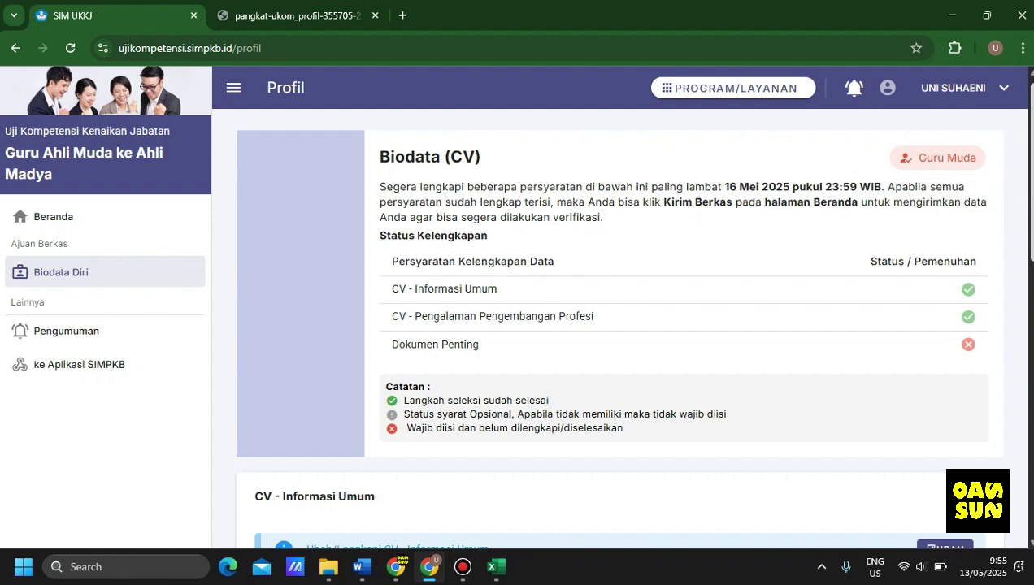
# Upload the teacher's 2024 PAK PDF from the UUKJ 2025 folder as Salinan PAK IV/A in Dokumen Penting.
pyautogui.scroll(-10, 277, 514)
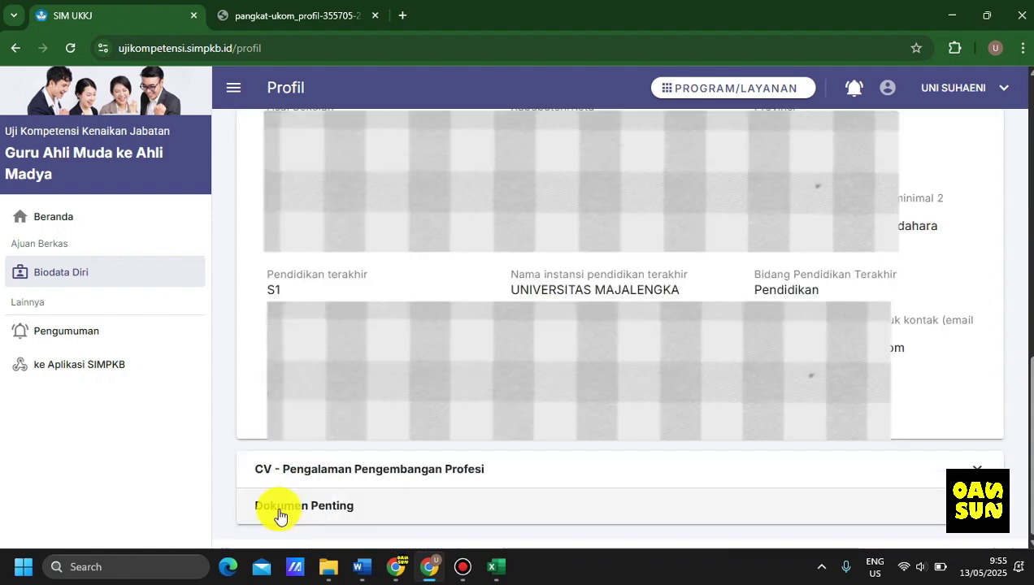
pyautogui.click(278, 512)
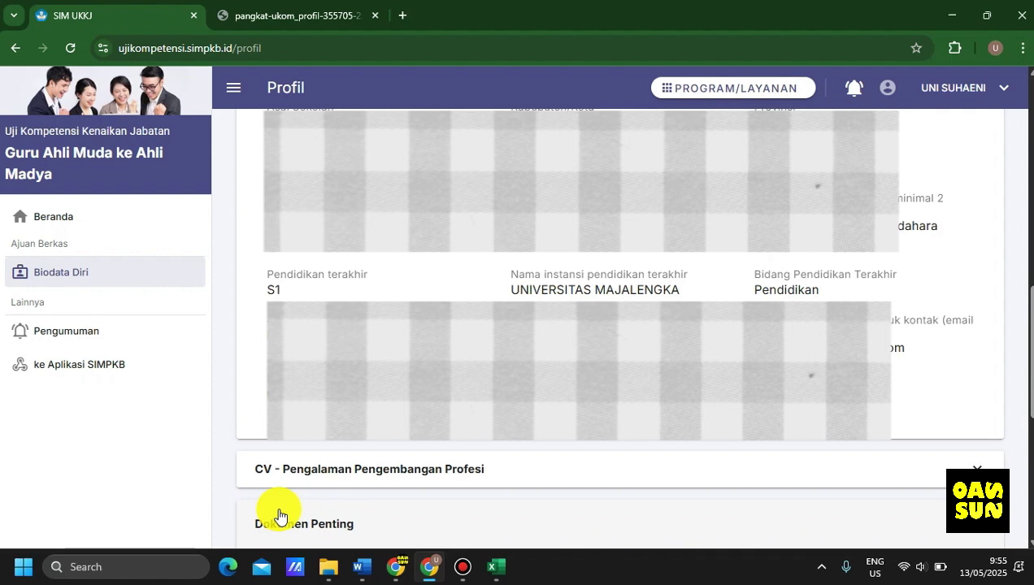
pyautogui.scroll(-5, 278, 513)
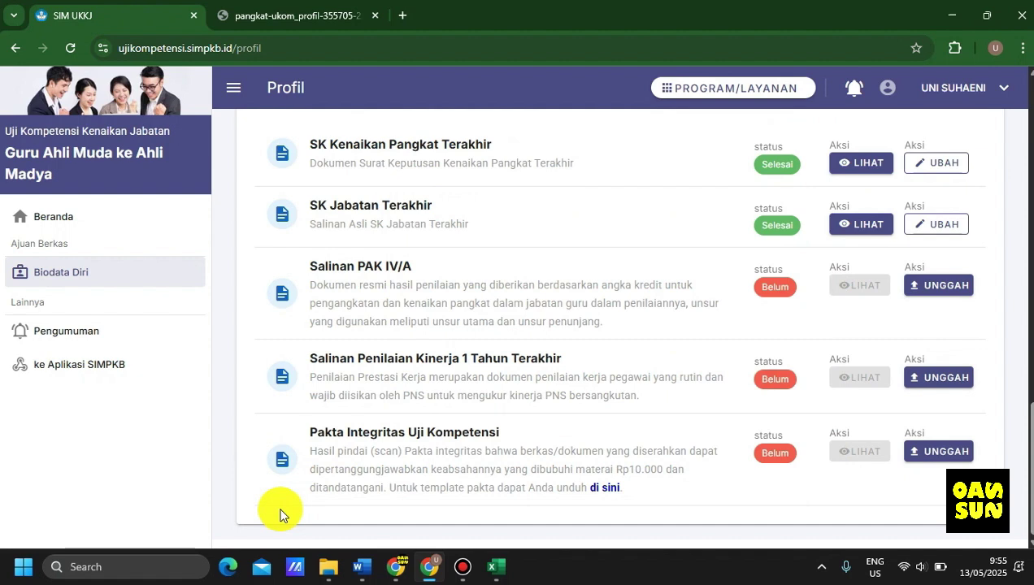
pyautogui.click(929, 290)
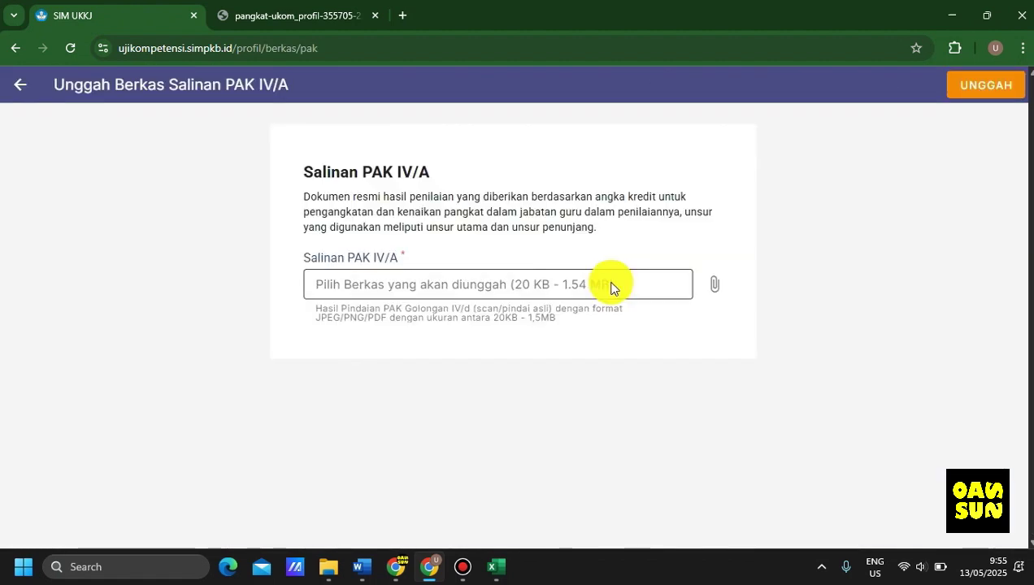
pyautogui.click(611, 287)
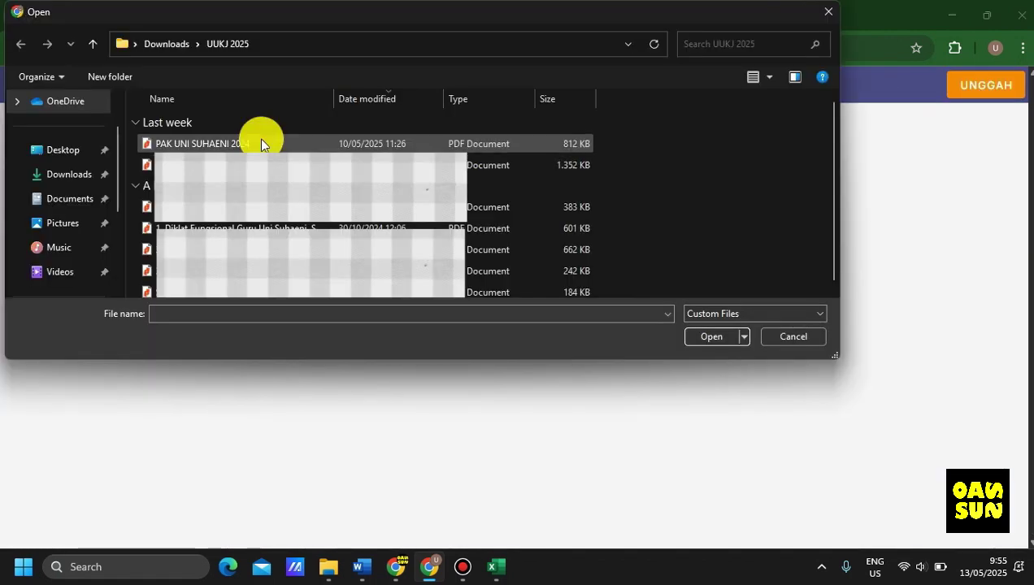
pyautogui.click(259, 138)
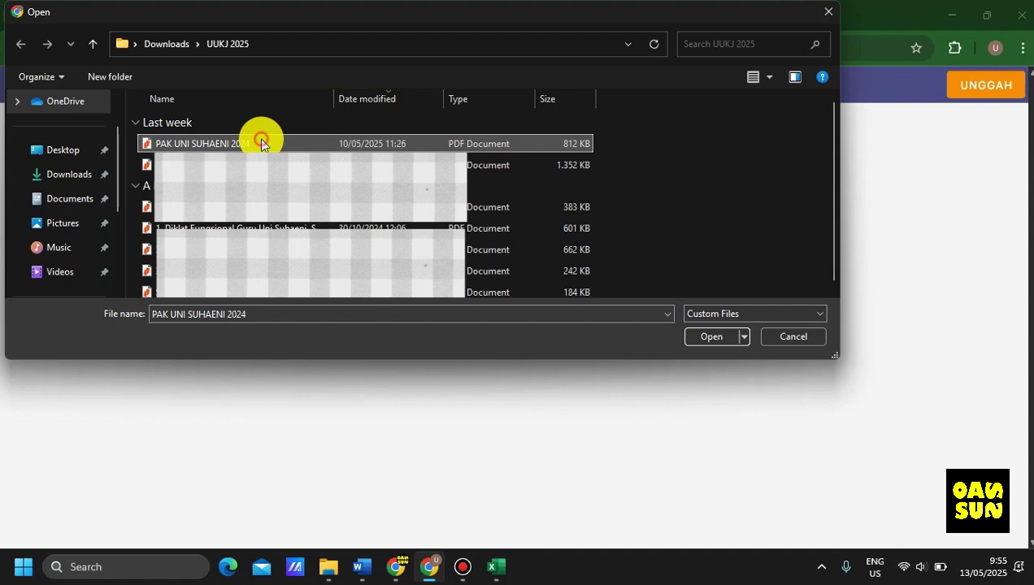
pyautogui.doubleClick(259, 143)
pyautogui.click(982, 85)
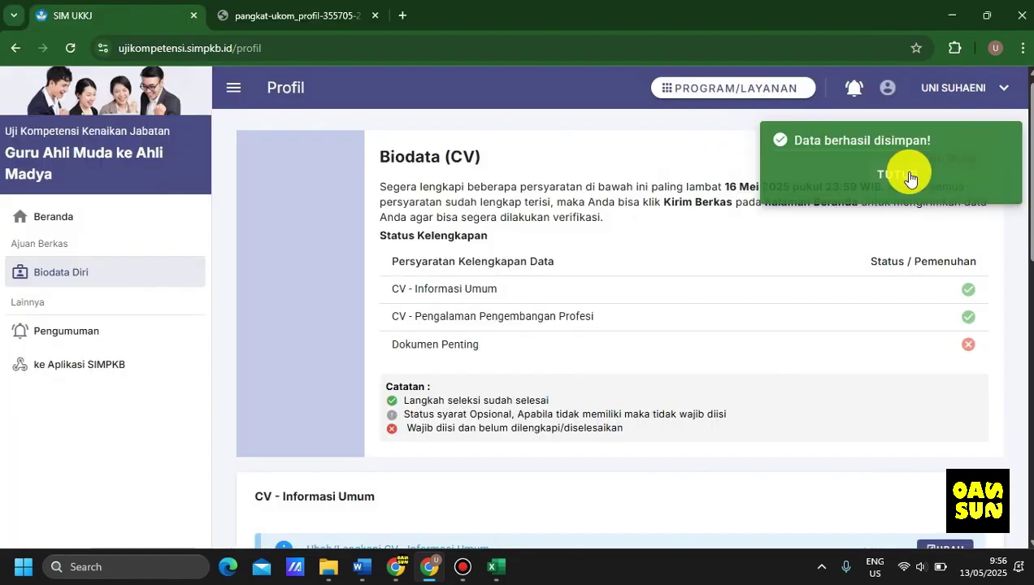
pyautogui.click(904, 174)
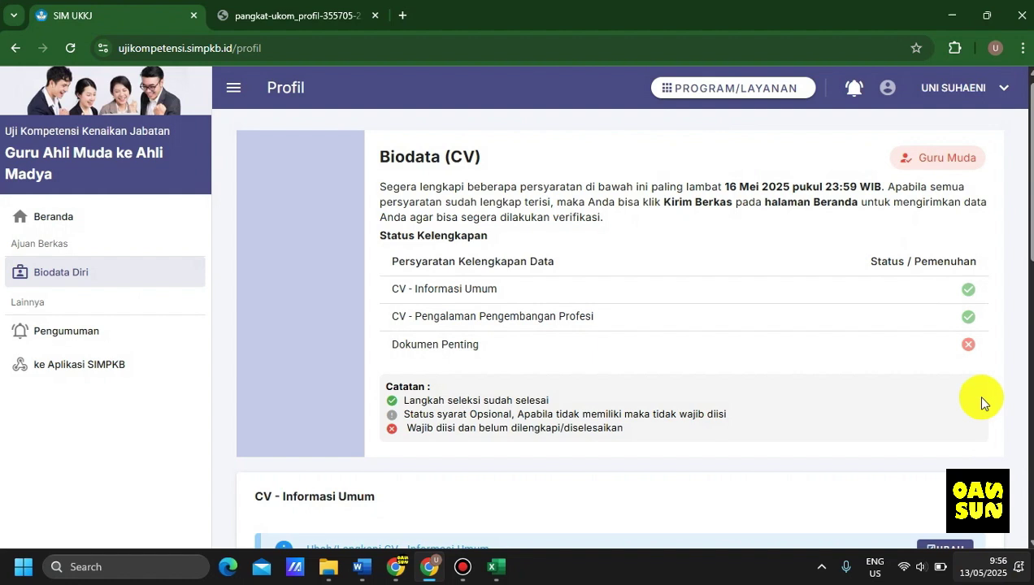
# Upload the PDF beginning "SKP1TahunTerakhir" as Salinan Penilaian Kinerja 1 Tahun Terakhir in Dokumen Penting.
pyautogui.scroll(-10, 926, 501)
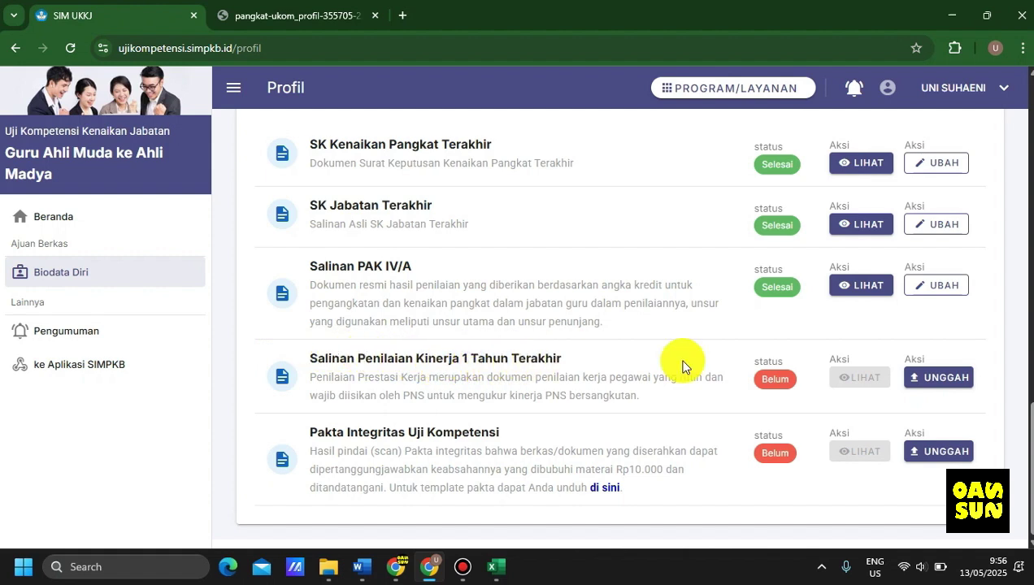
pyautogui.click(938, 373)
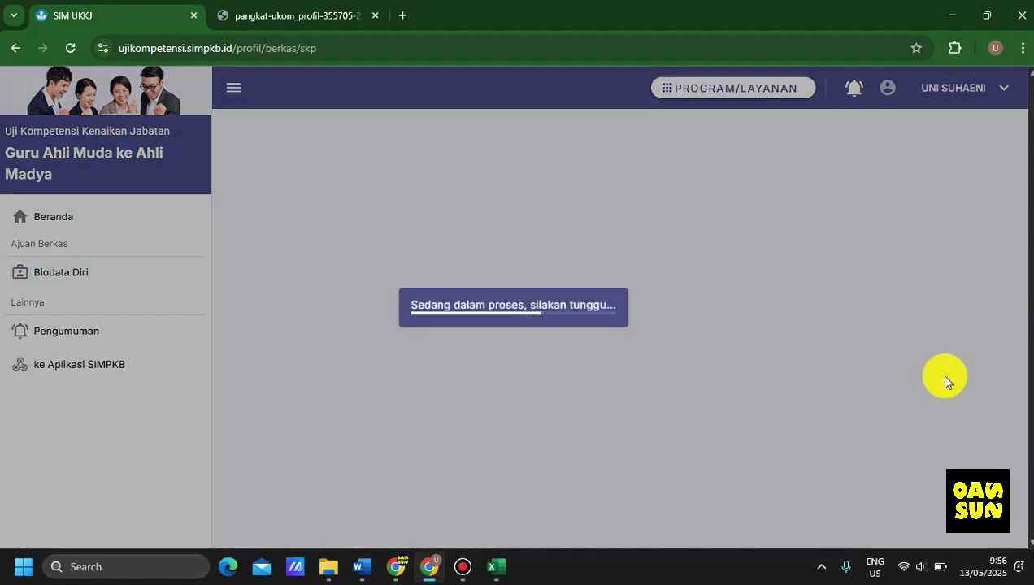
pyautogui.click(448, 281)
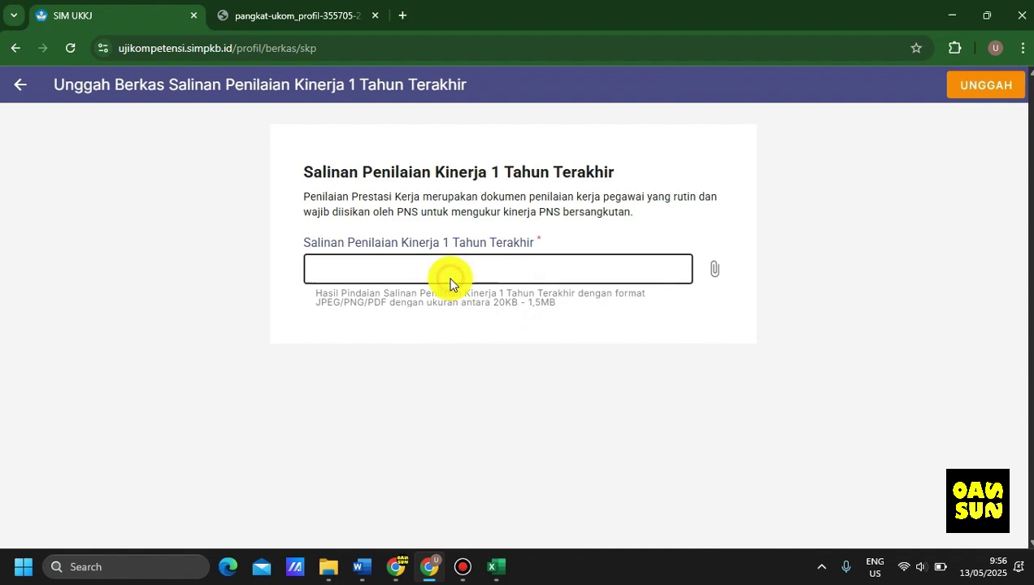
pyautogui.click(452, 282)
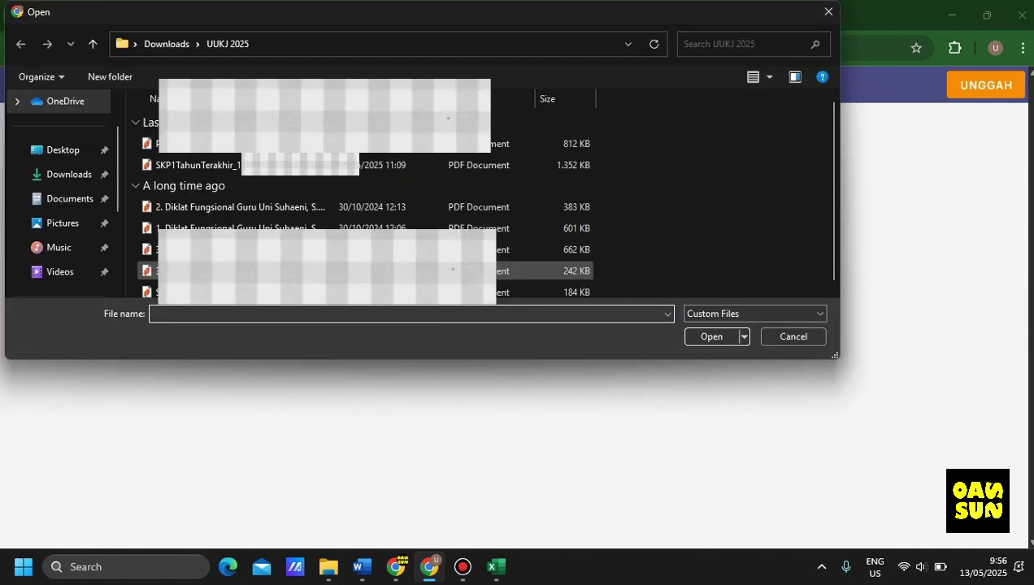
pyautogui.click(709, 334)
pyautogui.click(988, 88)
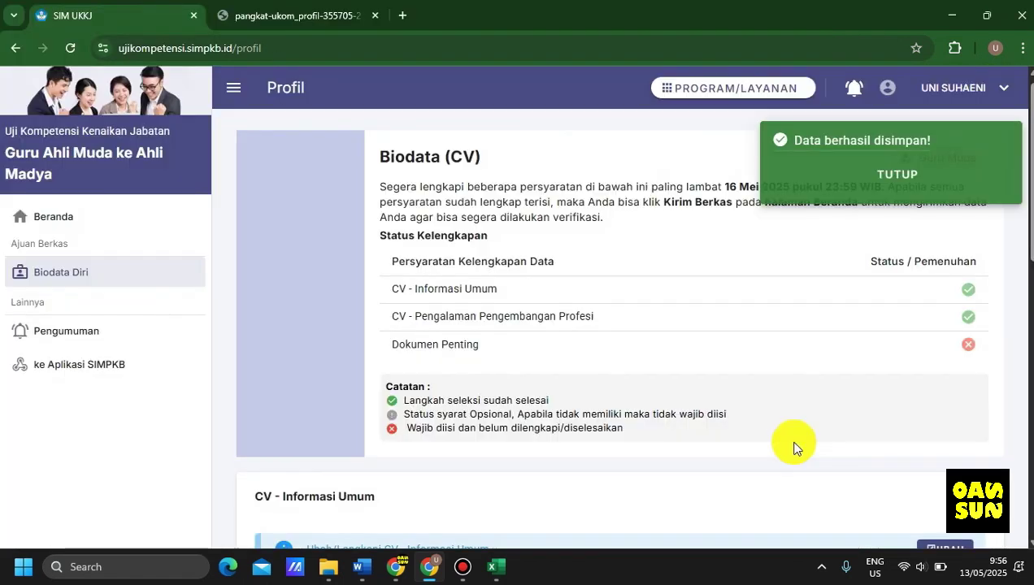
pyautogui.click(896, 175)
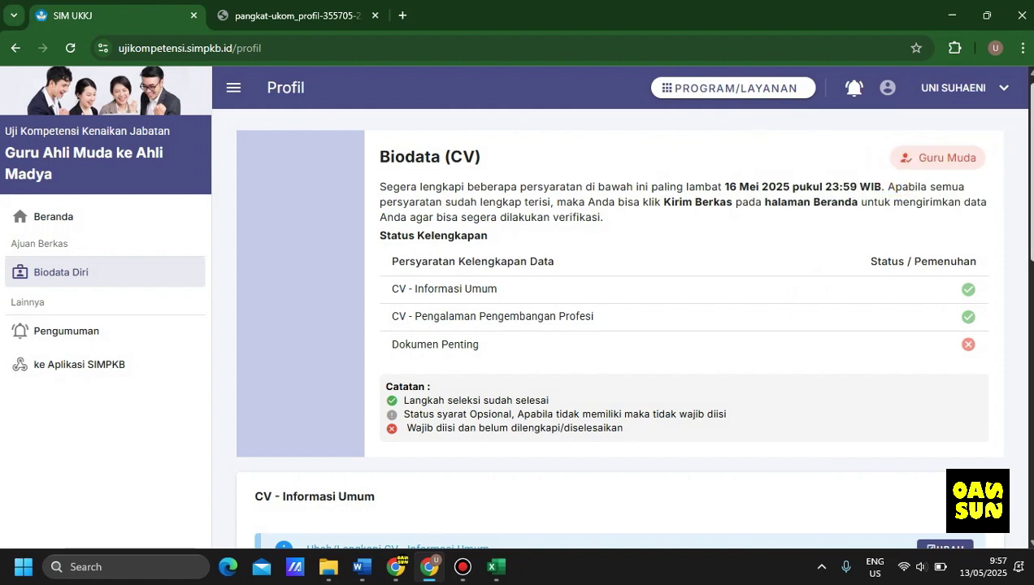
# Download the Pakta Integritas Uji Kompetensi template from Dokumen Penting, review it in Word, and return to the profile page in Chrome.
pyautogui.scroll(-10, 1015, 249)
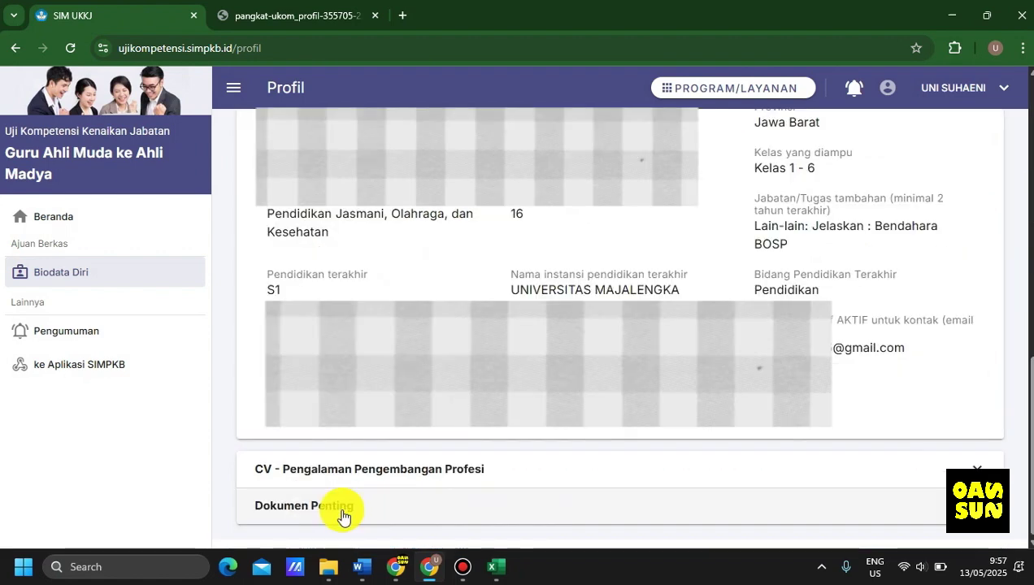
pyautogui.click(342, 517)
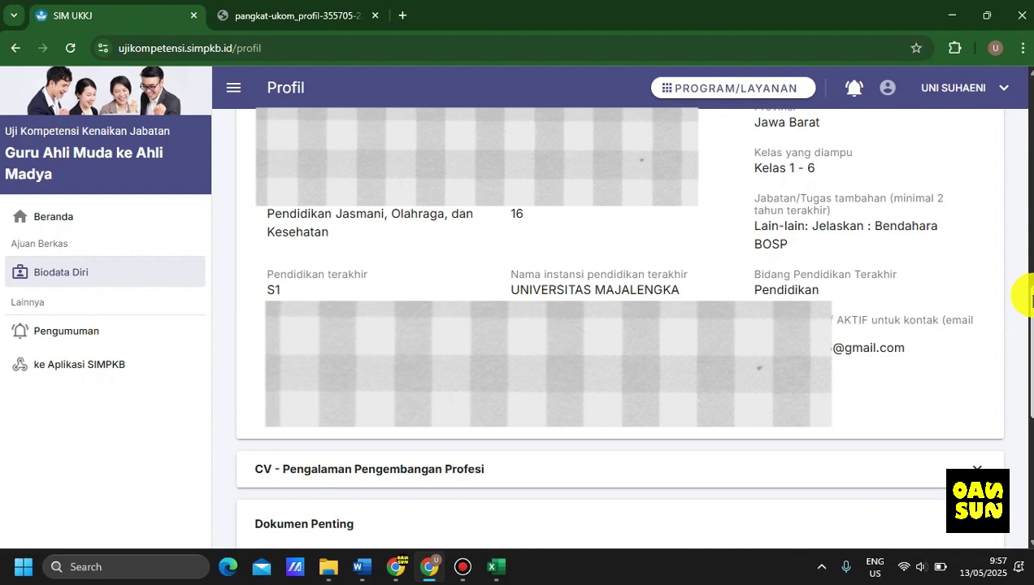
pyautogui.scroll(-5, 355, 469)
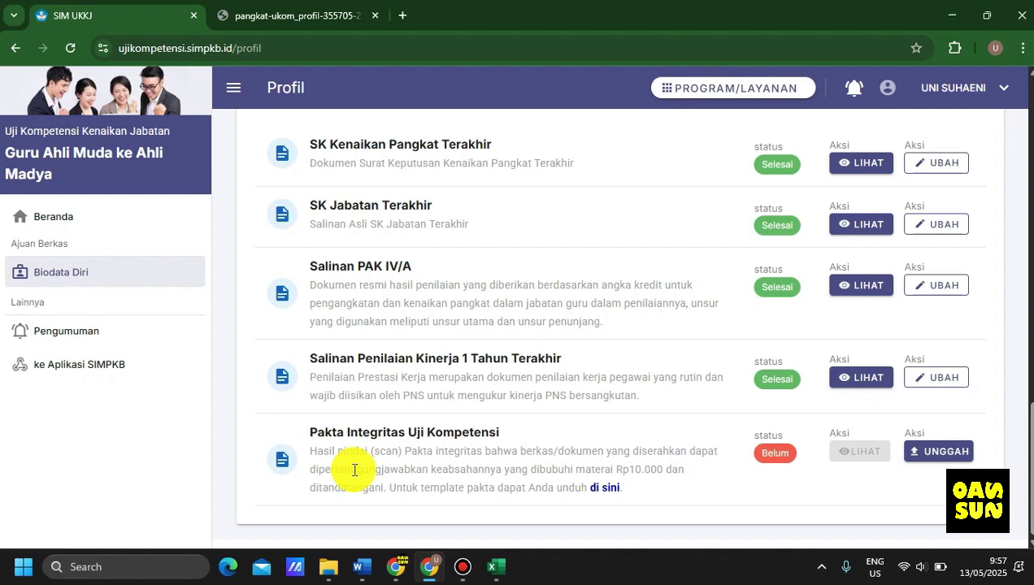
pyautogui.click(606, 492)
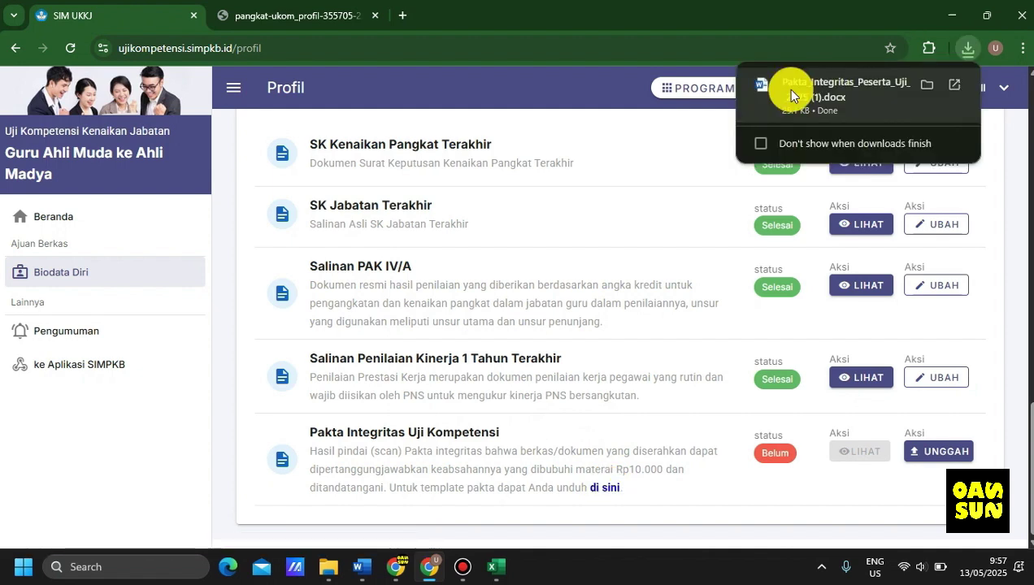
pyautogui.click(790, 95)
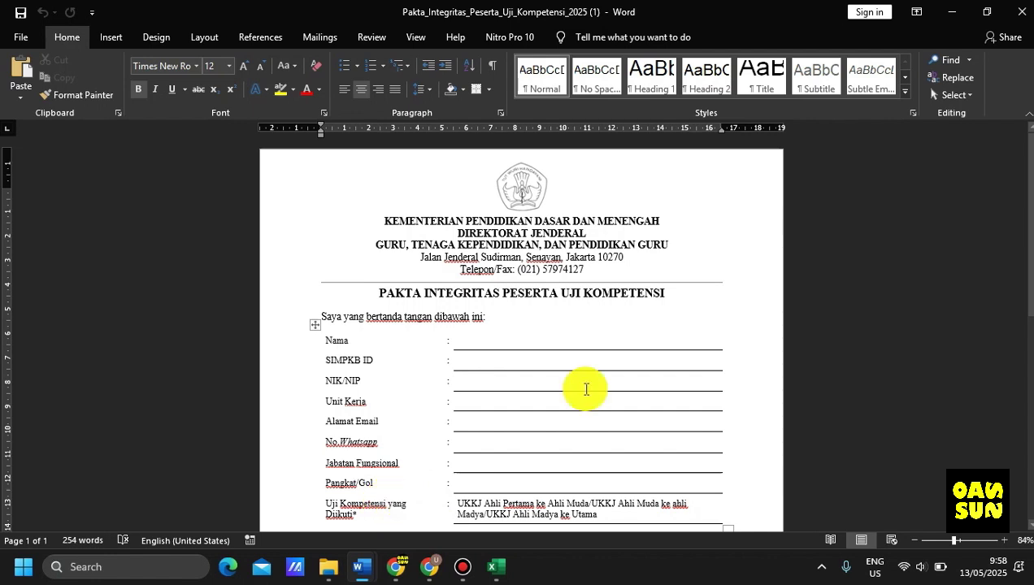
pyautogui.scroll(-10, 585, 389)
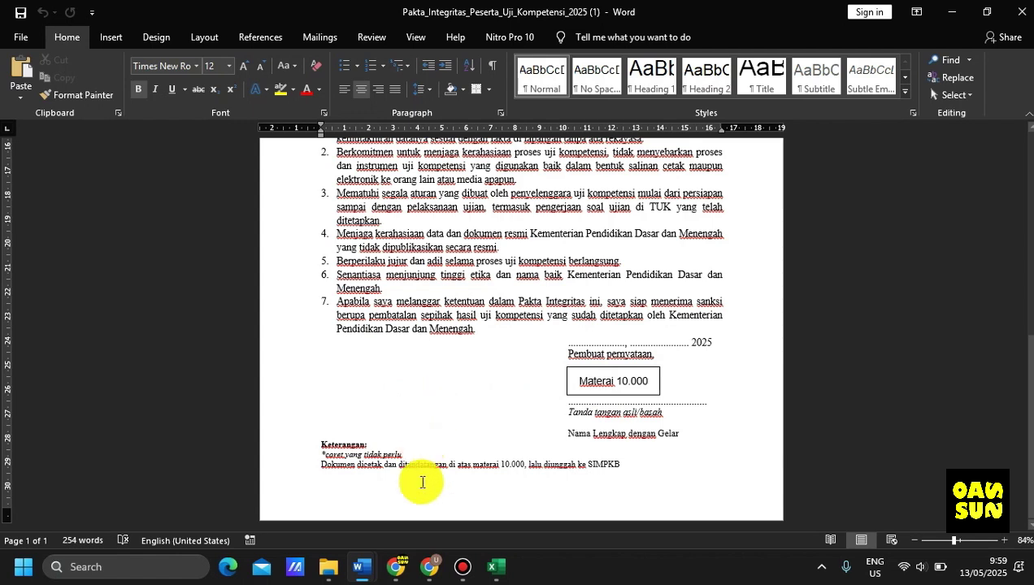
pyautogui.click(429, 566)
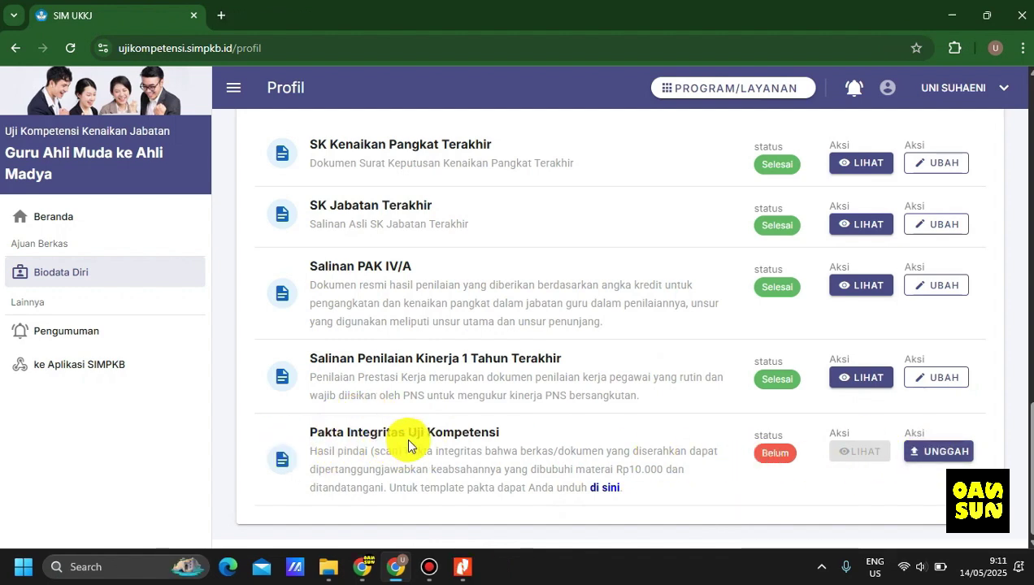
# Upload Fakta Integritas Peserta Uji Kompetensi.pdf from the UUKJ 2025 folder as Pakta Integritas Uji Kompetensi, and dismiss the save notice.
pyautogui.click(940, 455)
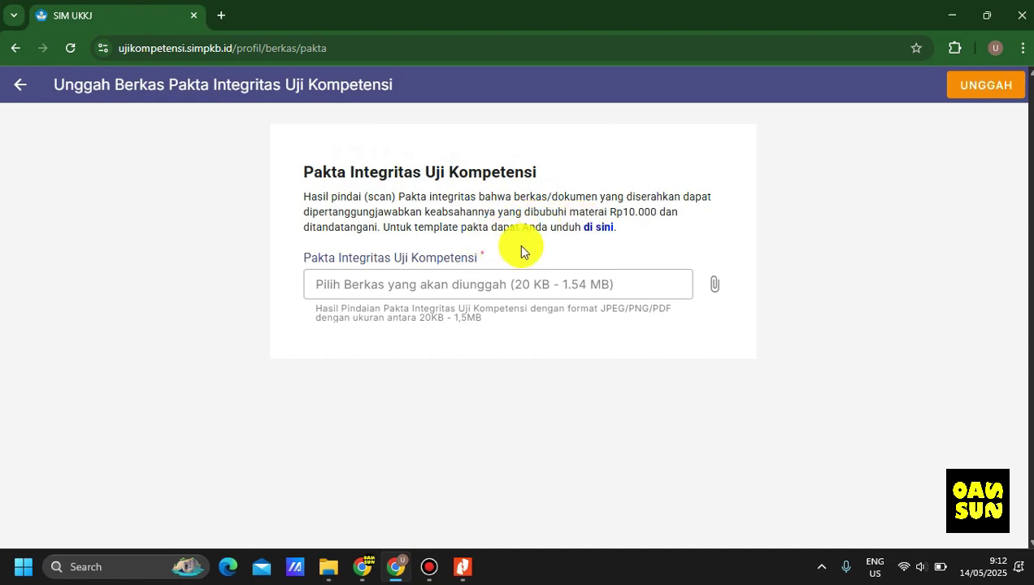
pyautogui.click(467, 286)
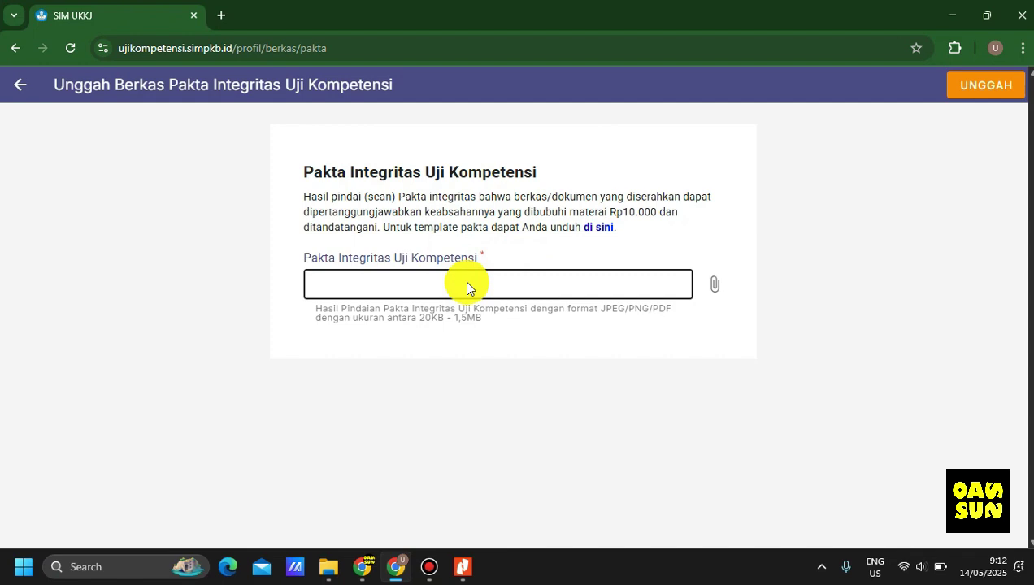
pyautogui.click(623, 290)
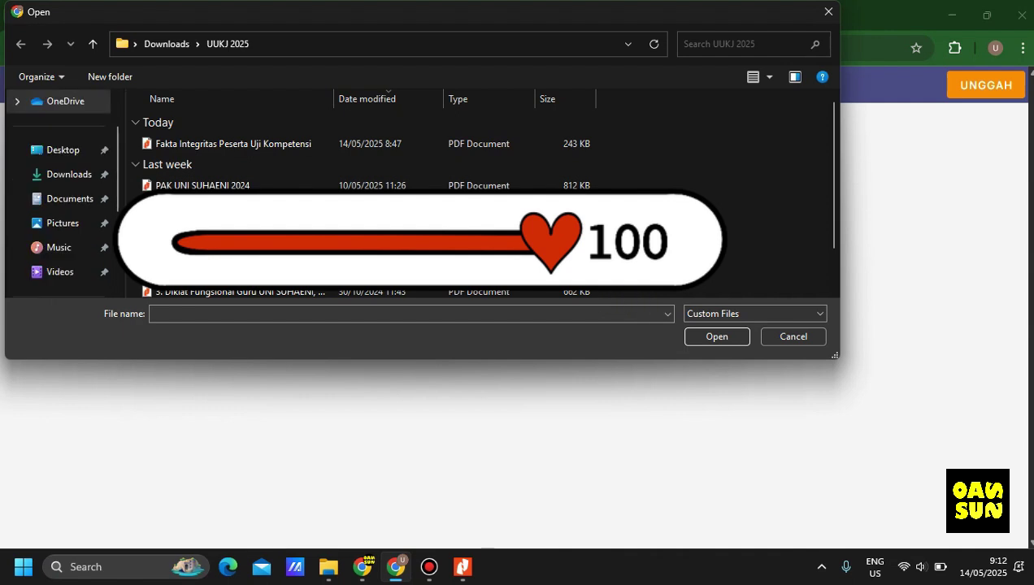
pyautogui.click(323, 140)
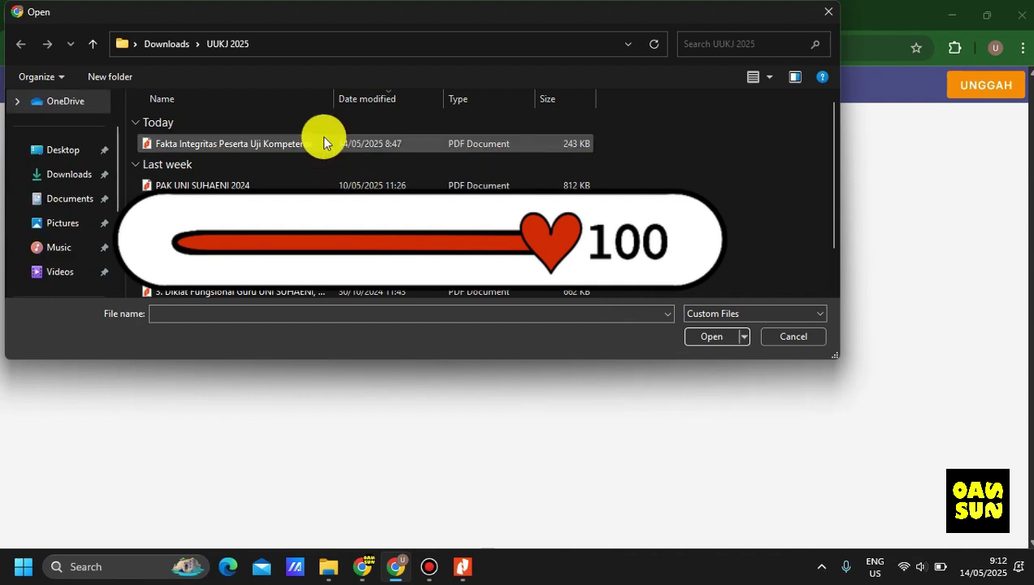
pyautogui.doubleClick(315, 141)
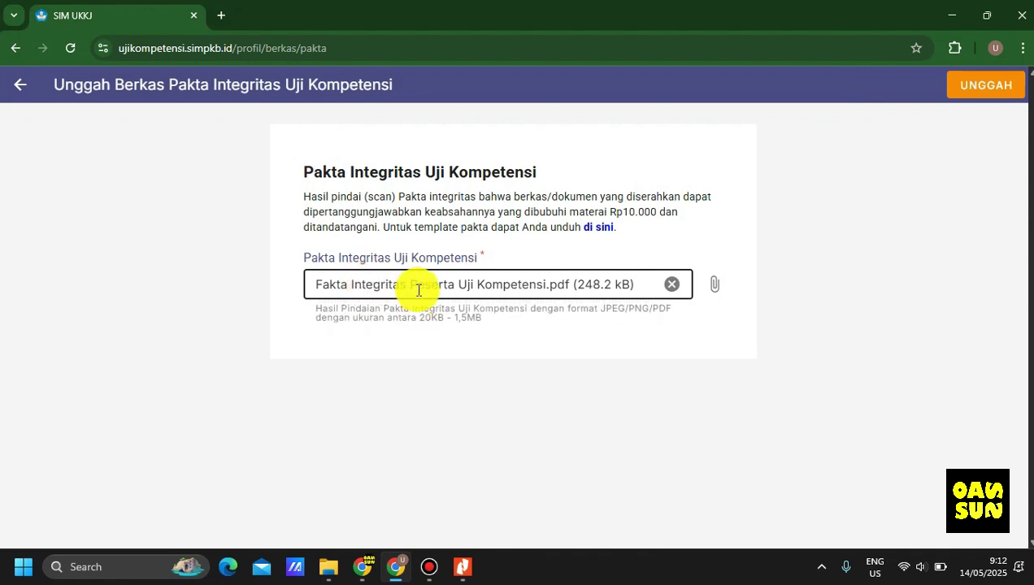
pyautogui.click(973, 91)
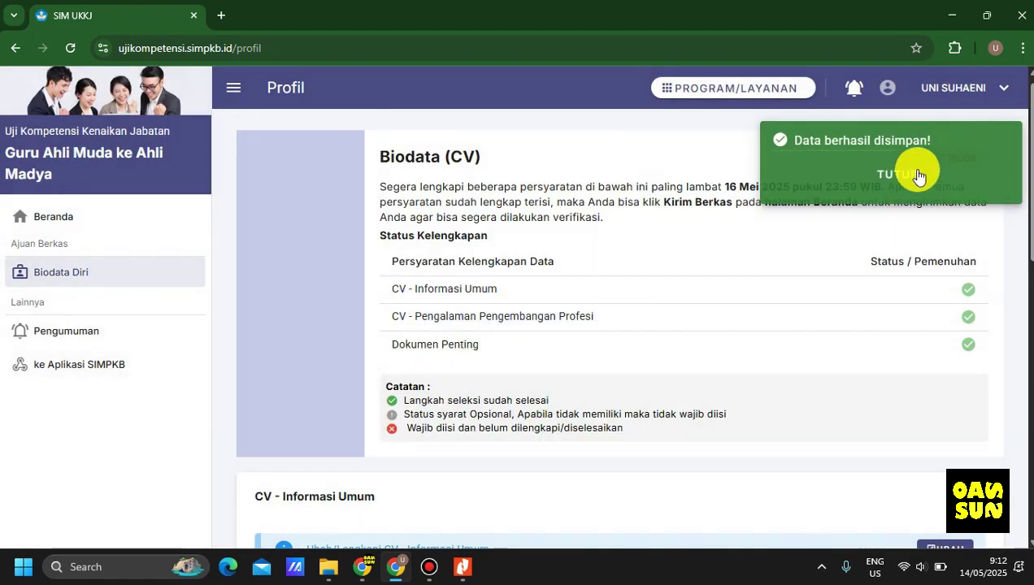
pyautogui.click(904, 175)
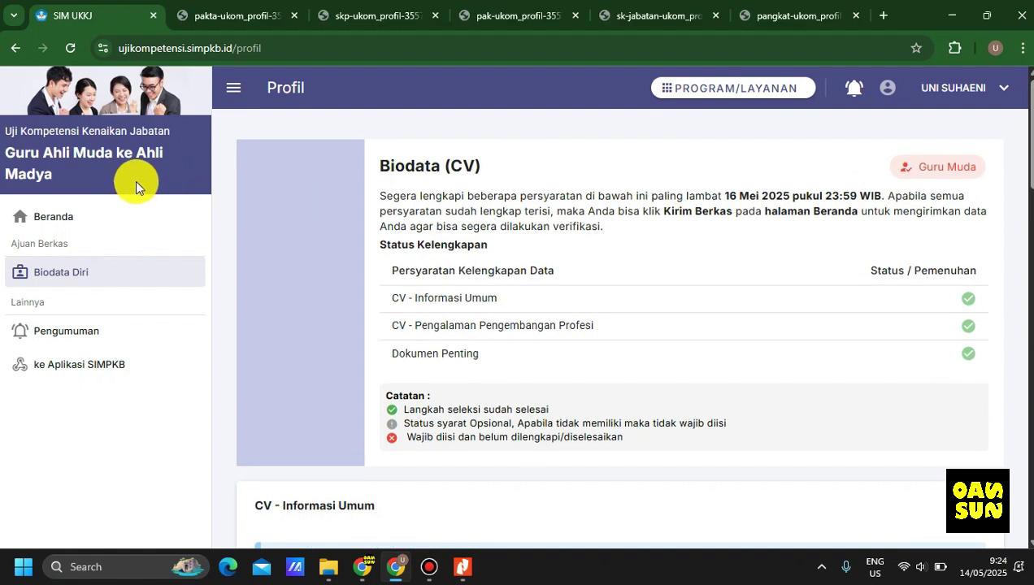
# Submit the completed registration files for verification from the Beranda page and confirm the submission.
pyautogui.click(50, 217)
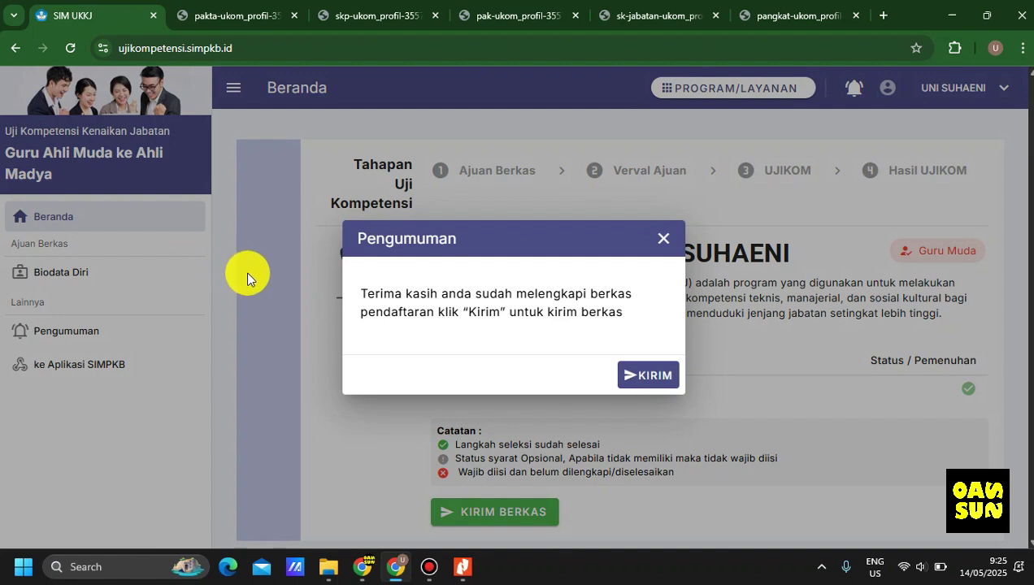
pyautogui.click(651, 378)
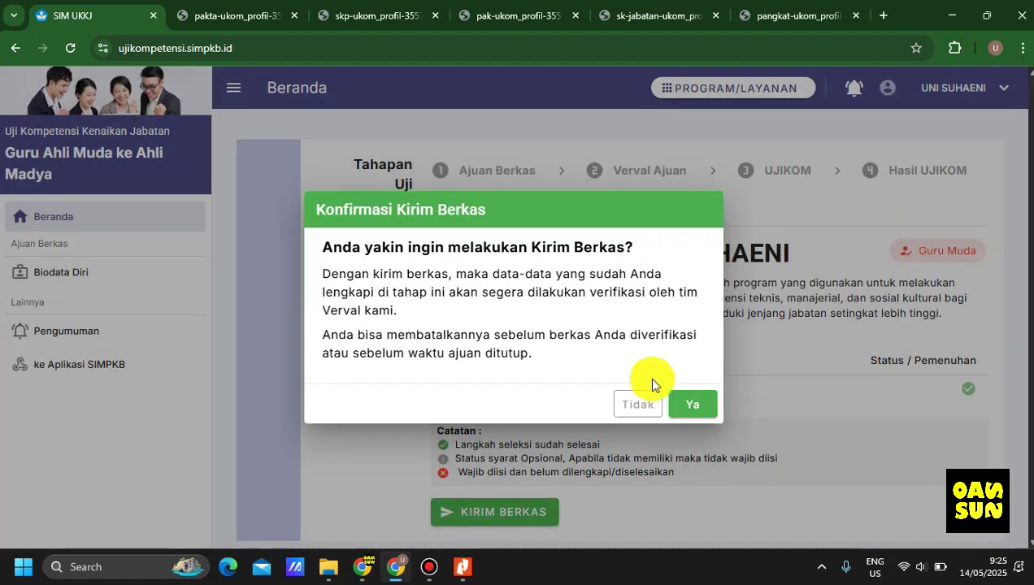
pyautogui.click(692, 404)
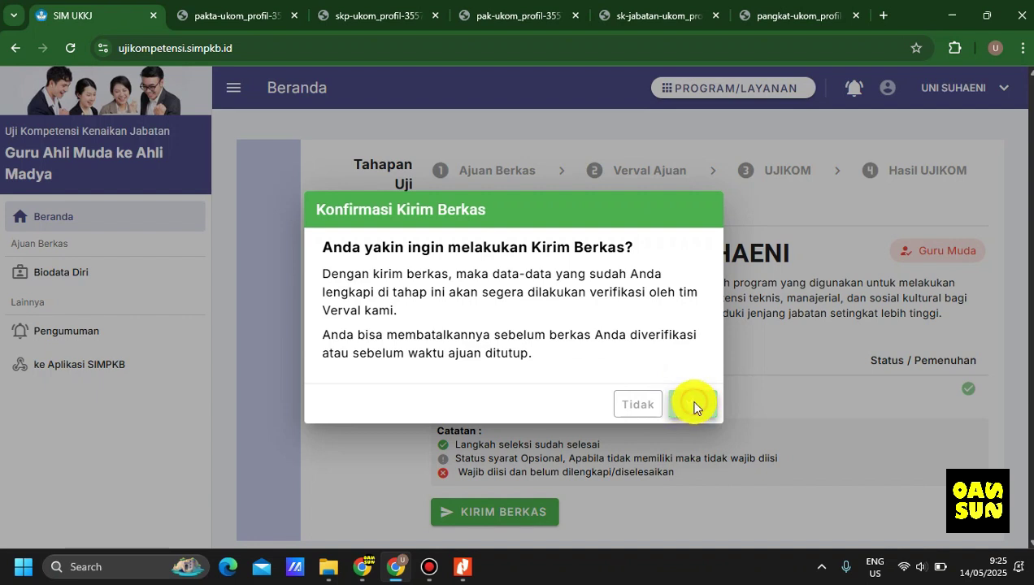